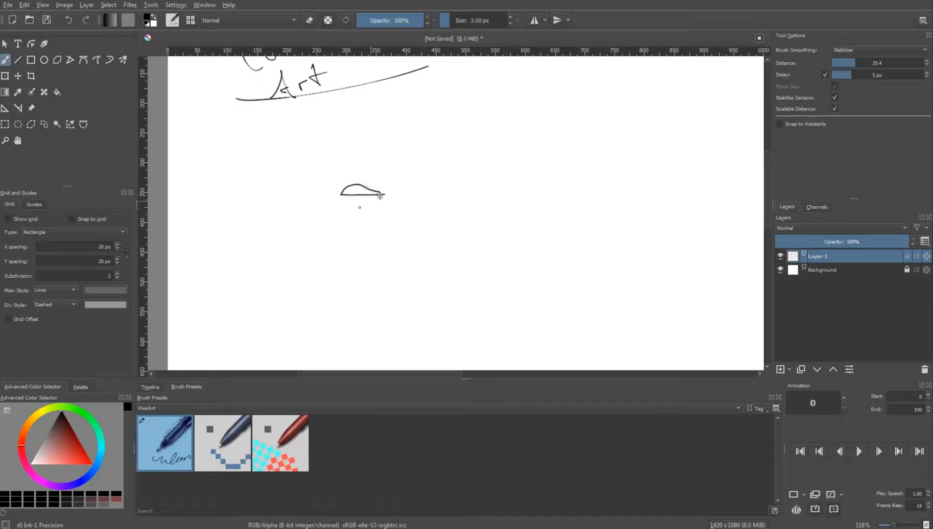
Draw the flat-capped character's head, eyes, moustache, bow tie, round body and arms below the "Concept Art" title
{"action": "key", "text": "e"}
{"action": "key", "text": "e"}
{"action": "scroll", "coordinate": [375, 182], "scroll_direction": "up", "scroll_amount": 2}
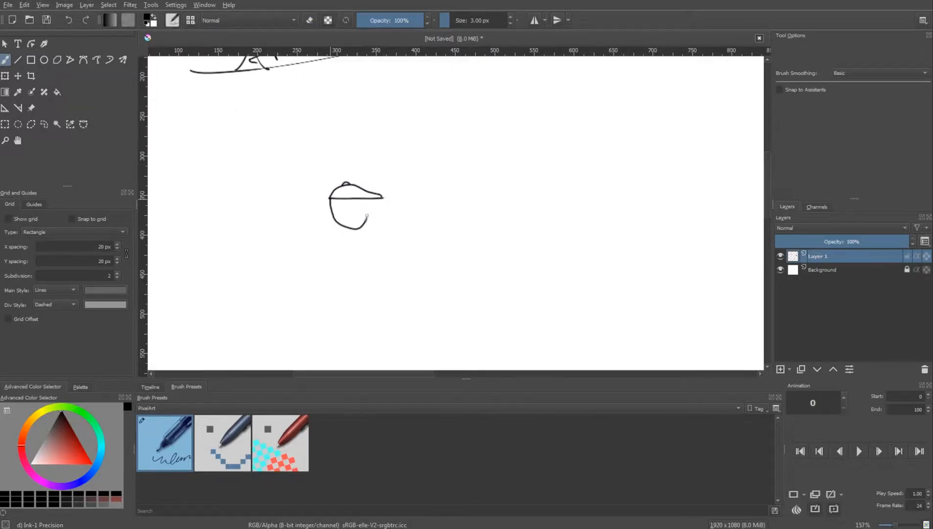
{"action": "key", "text": "ctrl+z"}
{"action": "mouse_move", "coordinate": [332, 223]}
{"action": "left_mouse_down"}
{"action": "mouse_move", "coordinate": [328, 257]}
{"action": "mouse_move", "coordinate": [363, 222]}
{"action": "mouse_move", "coordinate": [353, 238]}
{"action": "mouse_move", "coordinate": [371, 243]}
{"action": "left_mouse_up"}
{"action": "key", "text": "ctrl+z"}
{"action": "key", "text": "e"}
{"action": "key", "text": "e"}
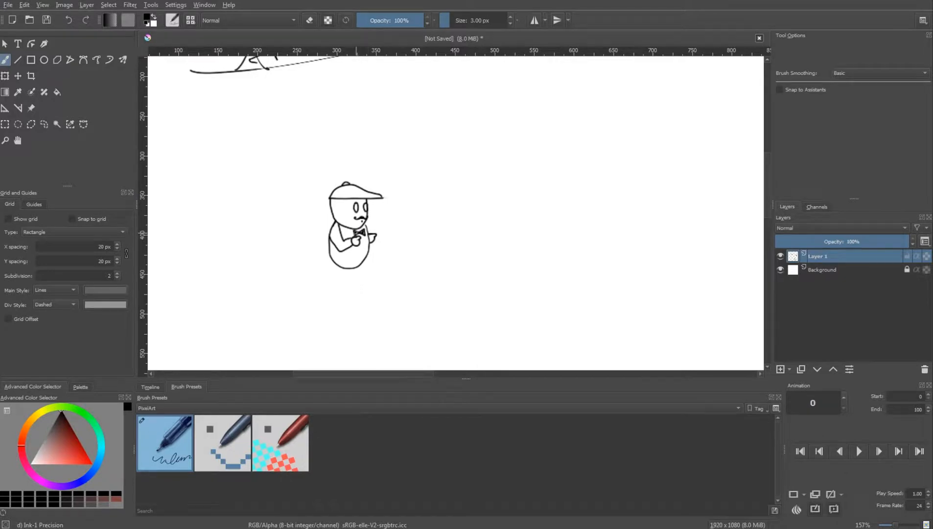
Finish the capped character with waistcoat lines, a waistline, a shoe, a thick eyebrow and an ear
{"action": "left_click_drag", "start_coordinate": [346, 230], "coordinate": [346, 239]}
{"action": "left_click_drag", "start_coordinate": [330, 255], "coordinate": [365, 255]}
{"action": "key", "text": "ctrl+z"}
{"action": "scroll", "coordinate": [335, 265], "scroll_direction": "up", "scroll_amount": 2}
{"action": "scroll", "coordinate": [309, 292], "scroll_direction": "down", "scroll_amount": 4}
{"action": "mouse_move", "coordinate": [309, 292]}
{"action": "left_mouse_down"}
{"action": "mouse_move", "coordinate": [415, 328]}
{"action": "mouse_move", "coordinate": [443, 319]}
{"action": "mouse_move", "coordinate": [428, 318]}
{"action": "left_mouse_up"}
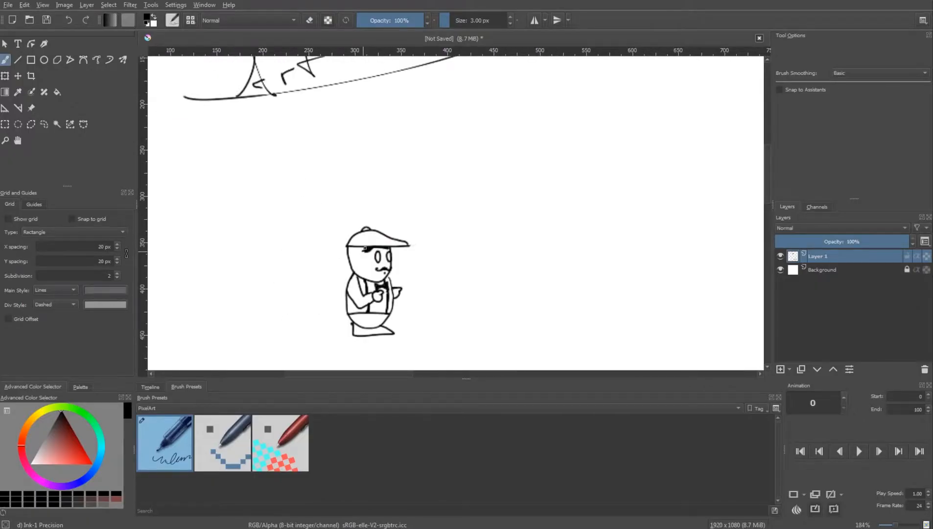
{"action": "scroll", "coordinate": [404, 247], "scroll_direction": "down", "scroll_amount": 1}
{"action": "left_click_drag", "start_coordinate": [370, 248], "coordinate": [349, 265]}
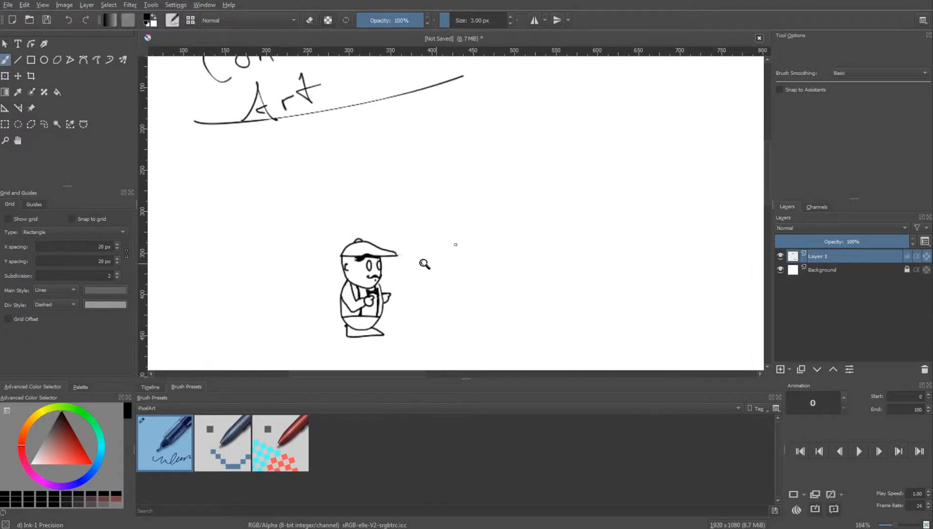
Select the whole capped character with a rectangular selection and paste a copy of it onto a new layer
{"action": "scroll", "coordinate": [424, 264], "scroll_direction": "down", "scroll_amount": 1}
{"action": "left_click_drag", "start_coordinate": [406, 264], "coordinate": [404, 258]}
{"action": "key", "text": "ctrl+r"}
{"action": "left_click_drag", "start_coordinate": [284, 235], "coordinate": [377, 327]}
{"action": "key", "text": "ctrl+c"}
{"action": "key", "text": "ctrl+v"}
Move the pasted character beside the original, scale it down to a shorter version and clear the selection
{"action": "key", "text": "ctrl+t"}
{"action": "left_click_drag", "start_coordinate": [331, 282], "coordinate": [355, 278]}
{"action": "left_click_drag", "start_coordinate": [398, 311], "coordinate": [397, 304]}
{"action": "left_click_drag", "start_coordinate": [403, 272], "coordinate": [404, 289]}
{"action": "key", "text": "Return"}
{"action": "key", "text": "ctrl+shift+a"}
{"action": "key", "text": "b"}
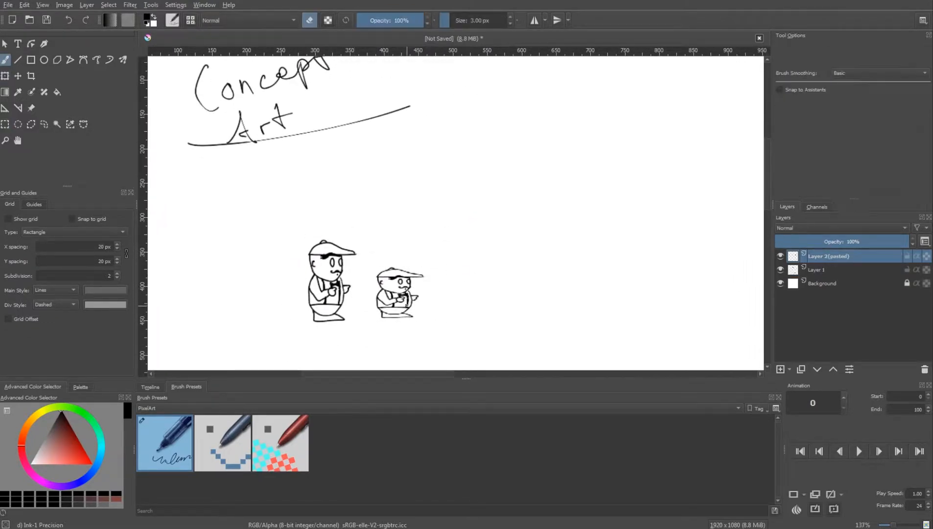
Touch up the face and outlines of the smaller character by alternately erasing and redrawing with the brush
{"action": "key", "text": "e"}
{"action": "key", "text": "e"}
{"action": "key", "text": "e"}
Draw a third character on the other side of the original, with a backwards cap, round head, small body and short legs
{"action": "key", "text": "e"}
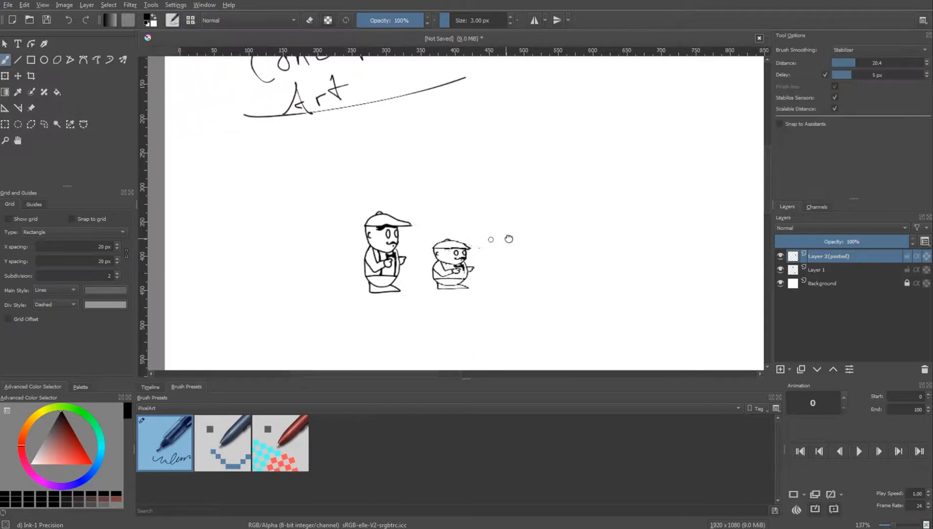
{"action": "left_click_drag", "start_coordinate": [336, 225], "coordinate": [300, 238]}
{"action": "key", "text": "e"}
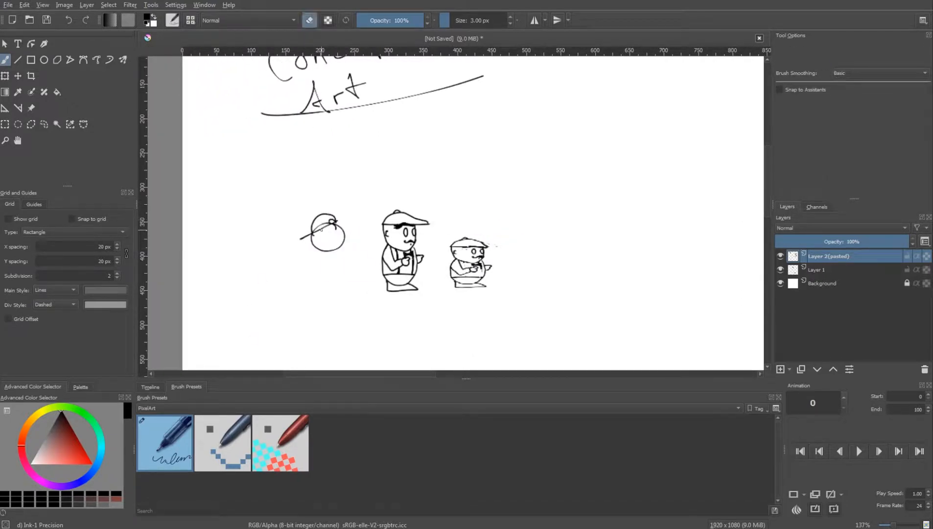
{"action": "key", "text": "e"}
{"action": "key", "text": "e"}
{"action": "mouse_move", "coordinate": [300, 239]}
{"action": "left_mouse_down"}
{"action": "mouse_move", "coordinate": [344, 251]}
{"action": "mouse_move", "coordinate": [327, 258]}
{"action": "left_mouse_up"}
{"action": "key", "text": "e"}
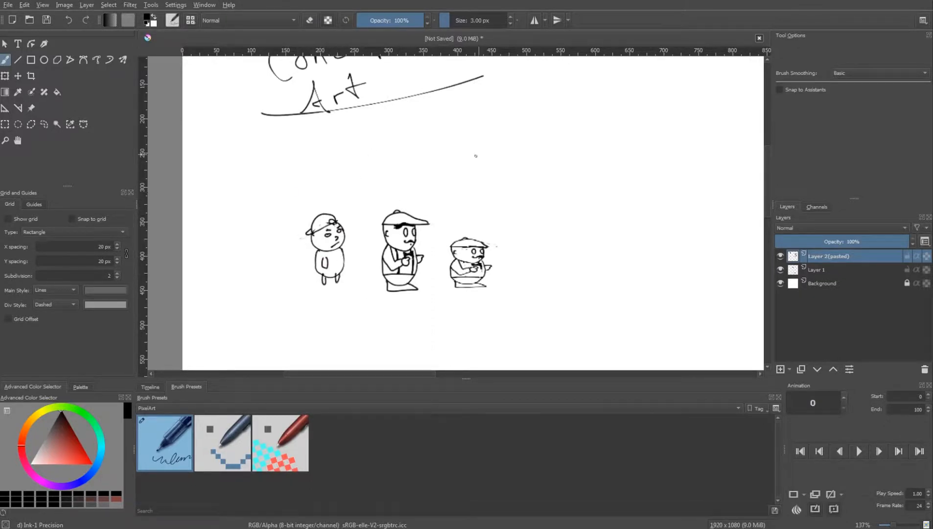
{"action": "mouse_move", "coordinate": [317, 230]}
{"action": "left_mouse_down"}
{"action": "mouse_move", "coordinate": [335, 223]}
{"action": "mouse_move", "coordinate": [335, 265]}
{"action": "left_mouse_up"}
Mark the large capped character in the middle with a green check mark above its cap
{"action": "key", "text": "minus"}
{"action": "left_click", "coordinate": [90, 418]}
{"action": "left_click_drag", "start_coordinate": [417, 197], "coordinate": [447, 174]}
{"action": "scroll", "coordinate": [295, 196], "scroll_direction": "up", "scroll_amount": 1}
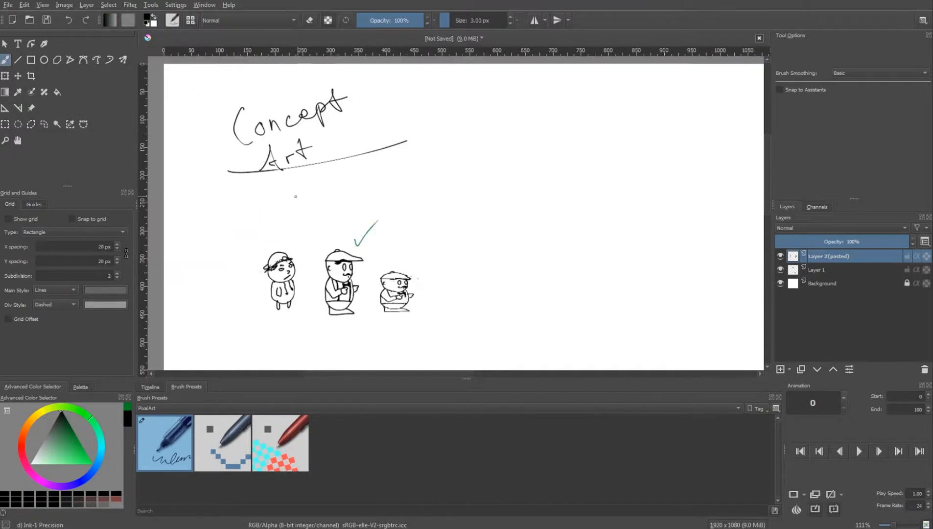
Write the underlined black headings "Character" above the three figures and "Enemies" in the empty area beside them
{"action": "mouse_move", "coordinate": [289, 196]}
{"action": "left_mouse_down"}
{"action": "mouse_move", "coordinate": [394, 198]}
{"action": "mouse_move", "coordinate": [403, 183]}
{"action": "mouse_move", "coordinate": [498, 191]}
{"action": "left_mouse_up"}
{"action": "key", "text": "minus"}
{"action": "scroll", "coordinate": [468, 174], "scroll_direction": "up", "scroll_amount": 2}
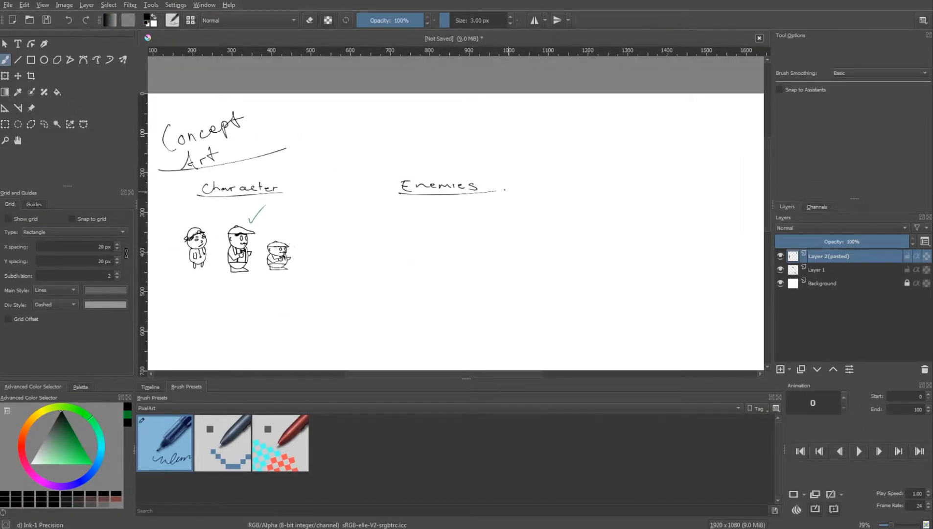
Draw the first enemy under "Enemies" as a rounded square head with angry brows, eyes, nose, flat mouth and ears
{"action": "key", "text": "plus"}
{"action": "key", "text": "plus"}
{"action": "mouse_move", "coordinate": [392, 230]}
{"action": "left_mouse_down"}
{"action": "mouse_move", "coordinate": [385, 269]}
{"action": "mouse_move", "coordinate": [450, 242]}
{"action": "left_mouse_up"}
{"action": "key", "text": "shift+s"}
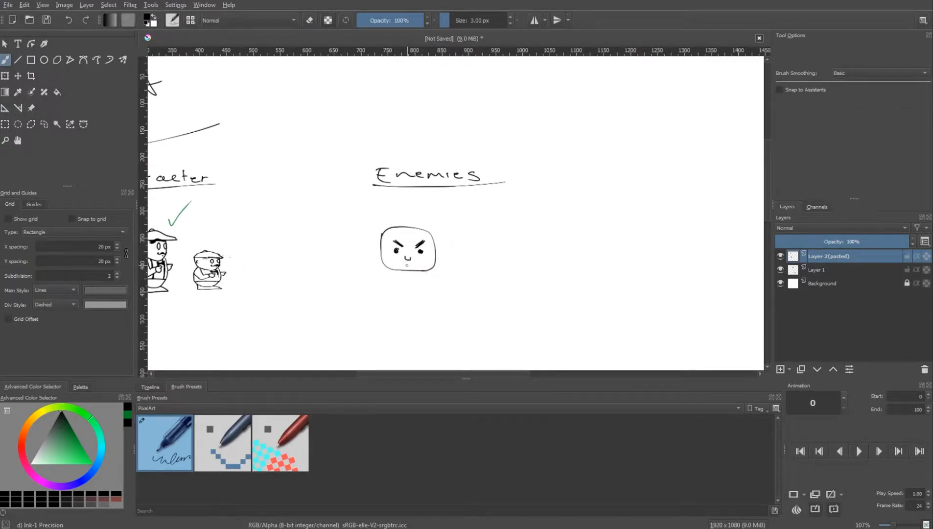
{"action": "left_click_drag", "start_coordinate": [438, 250], "coordinate": [435, 261]}
{"action": "left_click_drag", "start_coordinate": [443, 335], "coordinate": [410, 331]}
Draw a second square-headed enemy beside the first, with small eyes, a V-shaped brow and a jagged-toothed mouth
{"action": "key", "text": "shift+s"}
{"action": "mouse_move", "coordinate": [430, 226]}
{"action": "left_mouse_down"}
{"action": "mouse_move", "coordinate": [476, 239]}
{"action": "mouse_move", "coordinate": [430, 226]}
{"action": "mouse_move", "coordinate": [459, 239]}
{"action": "left_mouse_up"}
{"action": "key", "text": "shift+s"}
{"action": "key", "text": "shift+s"}
{"action": "key", "text": "shift+s"}
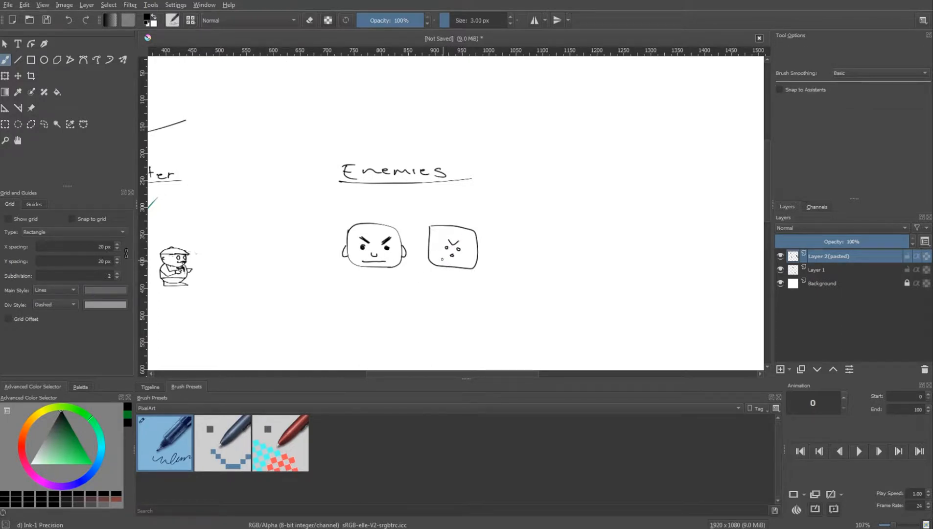
{"action": "left_click_drag", "start_coordinate": [443, 258], "coordinate": [441, 260]}
Draw a small third enemy with a round angry face, two legs and feet beside the toothed one
{"action": "left_click_drag", "start_coordinate": [560, 259], "coordinate": [523, 270]}
{"action": "key", "text": "shift+s"}
{"action": "mouse_move", "coordinate": [475, 244]}
{"action": "left_mouse_down"}
{"action": "mouse_move", "coordinate": [423, 319]}
{"action": "mouse_move", "coordinate": [500, 238]}
{"action": "mouse_move", "coordinate": [464, 277]}
{"action": "mouse_move", "coordinate": [492, 277]}
{"action": "mouse_move", "coordinate": [479, 251]}
{"action": "left_mouse_up"}
{"action": "key", "text": "shift+s"}
{"action": "left_click_drag", "start_coordinate": [484, 247], "coordinate": [407, 272]}
{"action": "left_click_drag", "start_coordinate": [445, 263], "coordinate": [446, 288]}
{"action": "mouse_move", "coordinate": [446, 263]}
{"action": "left_mouse_down"}
{"action": "mouse_move", "coordinate": [475, 264]}
{"action": "mouse_move", "coordinate": [475, 291]}
{"action": "left_mouse_up"}
Draw a fourth, robot-like enemy with a square head, gritted teeth, small ears and two short legs
{"action": "mouse_move", "coordinate": [476, 265]}
{"action": "left_mouse_down"}
{"action": "mouse_move", "coordinate": [474, 293]}
{"action": "mouse_move", "coordinate": [427, 282]}
{"action": "left_mouse_up"}
{"action": "scroll", "coordinate": [482, 274], "scroll_direction": "up", "scroll_amount": 3}
{"action": "key", "text": "e"}
{"action": "key", "text": "e"}
{"action": "mouse_move", "coordinate": [482, 278]}
{"action": "left_mouse_down"}
{"action": "mouse_move", "coordinate": [500, 272]}
{"action": "mouse_move", "coordinate": [454, 274]}
{"action": "mouse_move", "coordinate": [472, 277]}
{"action": "mouse_move", "coordinate": [451, 289]}
{"action": "mouse_move", "coordinate": [489, 284]}
{"action": "mouse_move", "coordinate": [442, 282]}
{"action": "mouse_move", "coordinate": [461, 297]}
{"action": "left_mouse_up"}
{"action": "key", "text": "ctrl+z"}
{"action": "key", "text": "ctrl+z"}
{"action": "scroll", "coordinate": [510, 238], "scroll_direction": "down", "scroll_amount": 3}
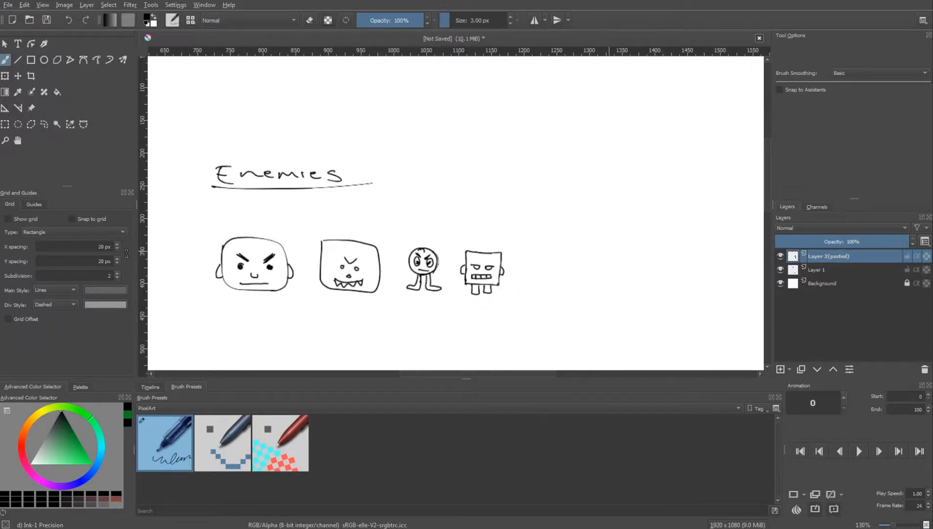
Mark the robot-like enemy with a green check mark and reset the brush colour to black
{"action": "scroll", "coordinate": [588, 264], "scroll_direction": "down", "scroll_amount": 1}
{"action": "left_click", "coordinate": [128, 414]}
{"action": "left_click_drag", "start_coordinate": [512, 242], "coordinate": [540, 230]}
{"action": "scroll", "coordinate": [490, 299], "scroll_direction": "down", "scroll_amount": 1}
{"action": "mouse_move", "coordinate": [472, 299]}
{"action": "left_mouse_down"}
{"action": "mouse_move", "coordinate": [628, 253]}
{"action": "mouse_move", "coordinate": [427, 275]}
{"action": "mouse_move", "coordinate": [541, 255]}
{"action": "left_mouse_up"}
{"action": "key", "text": "d"}
{"action": "scroll", "coordinate": [478, 274], "scroll_direction": "up", "scroll_amount": 1}
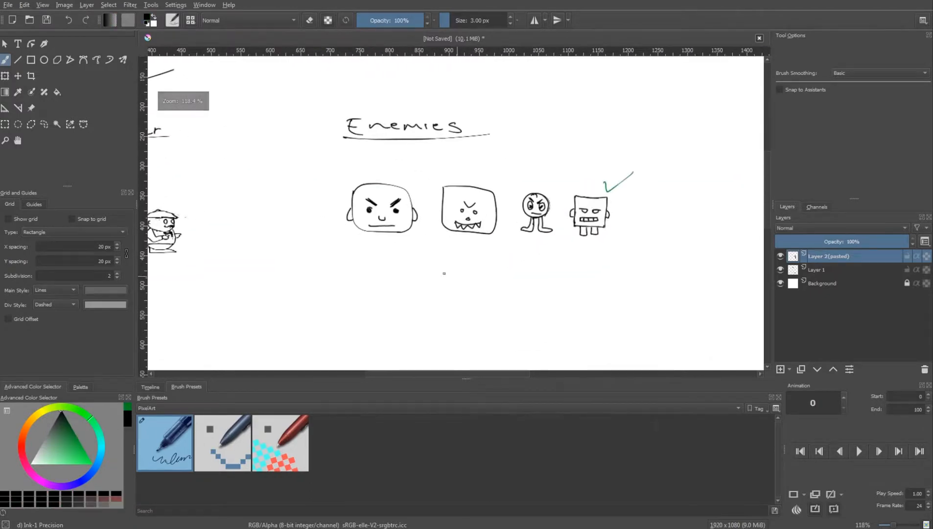
Draw a long horizontal ground line beneath the four enemies
{"action": "key", "text": "ctrl+z"}
{"action": "left_click_drag", "start_coordinate": [348, 242], "coordinate": [643, 238]}
{"action": "scroll", "coordinate": [395, 257], "scroll_direction": "up", "scroll_amount": 1}
{"action": "scroll", "coordinate": [381, 290], "scroll_direction": "down", "scroll_amount": 1}
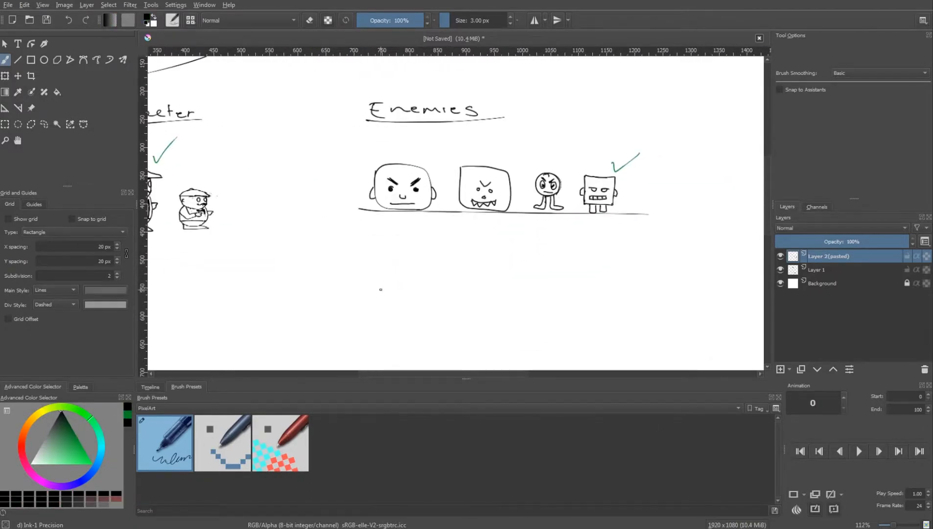
Sketch an armadillo below the row of enemies with a pointed snout, curved shell, tail and dark angry eye
{"action": "mouse_move", "coordinate": [376, 292]}
{"action": "left_mouse_down"}
{"action": "mouse_move", "coordinate": [418, 275]}
{"action": "mouse_move", "coordinate": [467, 298]}
{"action": "left_mouse_up"}
{"action": "left_click_drag", "start_coordinate": [418, 299], "coordinate": [461, 302]}
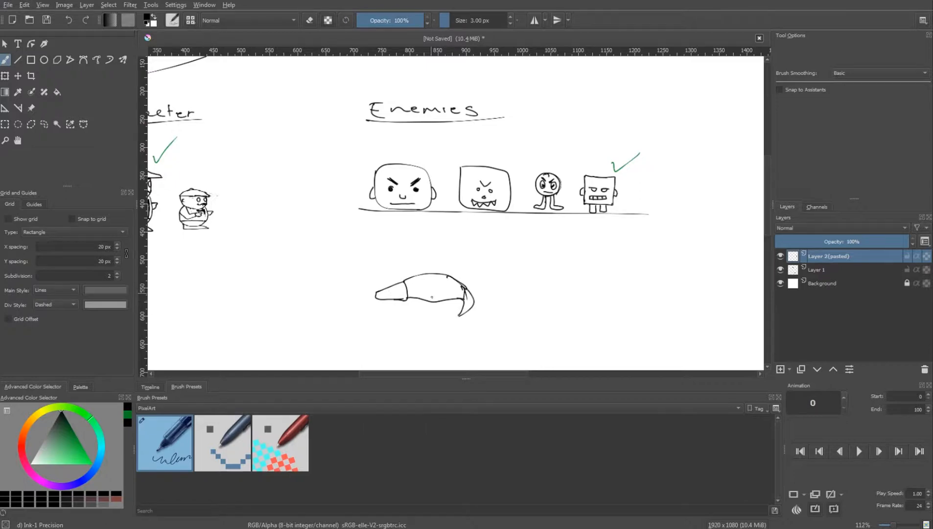
{"action": "scroll", "coordinate": [397, 288], "scroll_direction": "up", "scroll_amount": 2}
{"action": "left_click_drag", "start_coordinate": [390, 289], "coordinate": [392, 290]}
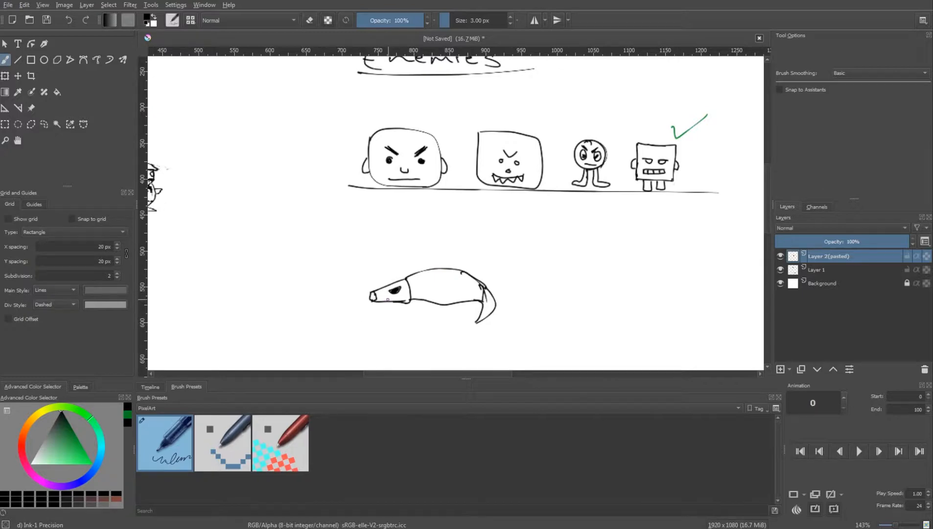
{"action": "left_click_drag", "start_coordinate": [393, 301], "coordinate": [405, 301]}
Add two pointed ears to the armadillo's head and curved bands across its shell
{"action": "left_click_drag", "start_coordinate": [401, 280], "coordinate": [407, 262]}
{"action": "mouse_move", "coordinate": [407, 262]}
{"action": "left_mouse_down"}
{"action": "mouse_move", "coordinate": [405, 281]}
{"action": "mouse_move", "coordinate": [394, 264]}
{"action": "left_mouse_up"}
{"action": "left_click_drag", "start_coordinate": [394, 264], "coordinate": [403, 281]}
{"action": "mouse_move", "coordinate": [418, 273]}
{"action": "left_mouse_down"}
{"action": "mouse_move", "coordinate": [421, 297]}
{"action": "mouse_move", "coordinate": [443, 303]}
{"action": "left_mouse_up"}
{"action": "mouse_move", "coordinate": [453, 270]}
{"action": "left_mouse_down"}
{"action": "mouse_move", "coordinate": [453, 300]}
{"action": "mouse_move", "coordinate": [492, 284]}
{"action": "mouse_move", "coordinate": [483, 286]}
{"action": "mouse_move", "coordinate": [480, 301]}
{"action": "mouse_move", "coordinate": [490, 299]}
{"action": "mouse_move", "coordinate": [479, 321]}
{"action": "left_mouse_up"}
{"action": "key", "text": "ctrl+z"}
Erase parts of the armadillo's tail and redraw it as a slimmer one
{"action": "key", "text": "e"}
{"action": "key", "text": "e"}
{"action": "key", "text": "e"}
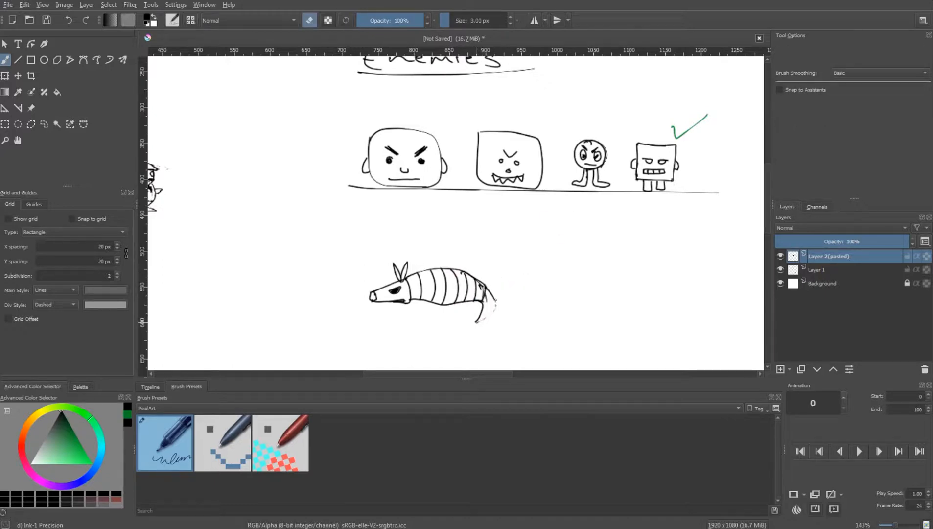
{"action": "key", "text": "e"}
{"action": "left_click_drag", "start_coordinate": [486, 289], "coordinate": [483, 316]}
Open up the armadillo's eye with the eraser and add short legs under its body
{"action": "key", "text": "e"}
{"action": "key", "text": "e"}
{"action": "key", "text": "e"}
{"action": "mouse_move", "coordinate": [411, 300]}
{"action": "left_mouse_down"}
{"action": "mouse_move", "coordinate": [429, 300]}
{"action": "mouse_move", "coordinate": [393, 290]}
{"action": "mouse_move", "coordinate": [401, 287]}
{"action": "left_mouse_up"}
{"action": "key", "text": "e"}
{"action": "key", "text": "e"}
{"action": "key", "text": "e"}
{"action": "scroll", "coordinate": [462, 294], "scroll_direction": "down", "scroll_amount": 1}
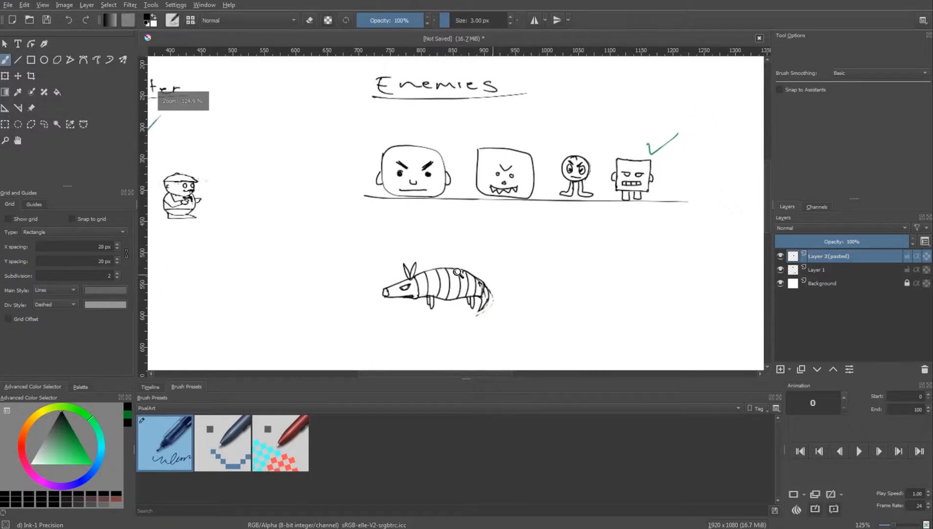
{"action": "scroll", "coordinate": [416, 294], "scroll_direction": "up", "scroll_amount": 3}
{"action": "scroll", "coordinate": [490, 275], "scroll_direction": "down", "scroll_amount": 3}
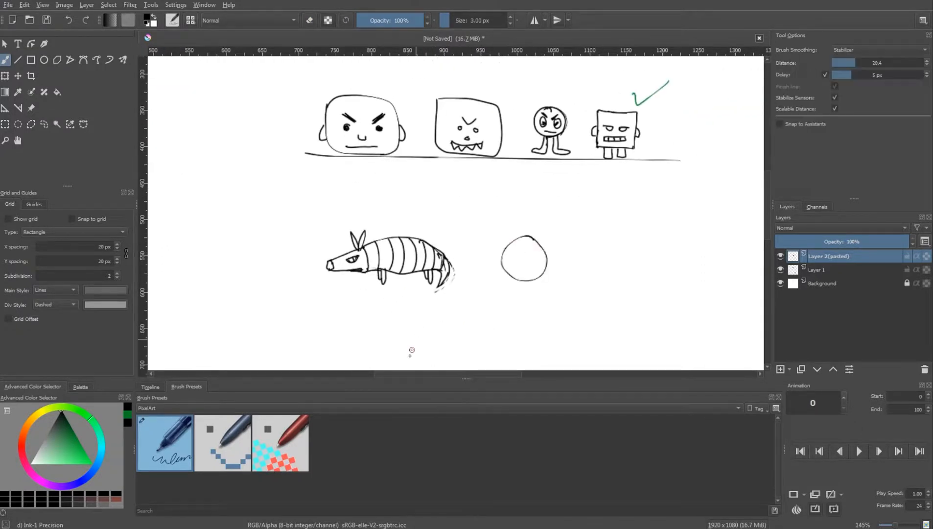
Draw the armadillo rolled into a striped ball beside it, with a curved trail and short motion dashes
{"action": "mouse_move", "coordinate": [512, 240]}
{"action": "left_mouse_down"}
{"action": "mouse_move", "coordinate": [509, 277]}
{"action": "mouse_move", "coordinate": [523, 279]}
{"action": "mouse_move", "coordinate": [535, 244]}
{"action": "mouse_move", "coordinate": [560, 220]}
{"action": "left_mouse_up"}
{"action": "left_click_drag", "start_coordinate": [548, 242], "coordinate": [577, 237]}
{"action": "mouse_move", "coordinate": [564, 257]}
{"action": "left_mouse_down"}
{"action": "mouse_move", "coordinate": [602, 254]}
{"action": "mouse_move", "coordinate": [589, 256]}
{"action": "left_mouse_up"}
{"action": "key", "text": "ctrl+z"}
{"action": "scroll", "coordinate": [587, 267], "scroll_direction": "down", "scroll_amount": 2}
{"action": "left_click_drag", "start_coordinate": [577, 270], "coordinate": [595, 271]}
{"action": "left_click_drag", "start_coordinate": [585, 237], "coordinate": [592, 237]}
{"action": "left_click_drag", "start_coordinate": [600, 249], "coordinate": [610, 246]}
{"action": "left_click_drag", "start_coordinate": [610, 262], "coordinate": [616, 262]}
{"action": "scroll", "coordinate": [589, 283], "scroll_direction": "down", "scroll_amount": 2}
Mark the rolled-up armadillo with a green check mark and switch the brush colour back to black
{"action": "mouse_move", "coordinate": [600, 230]}
{"action": "left_mouse_down"}
{"action": "mouse_move", "coordinate": [512, 276]}
{"action": "mouse_move", "coordinate": [496, 265]}
{"action": "left_mouse_up"}
{"action": "left_click", "coordinate": [128, 414]}
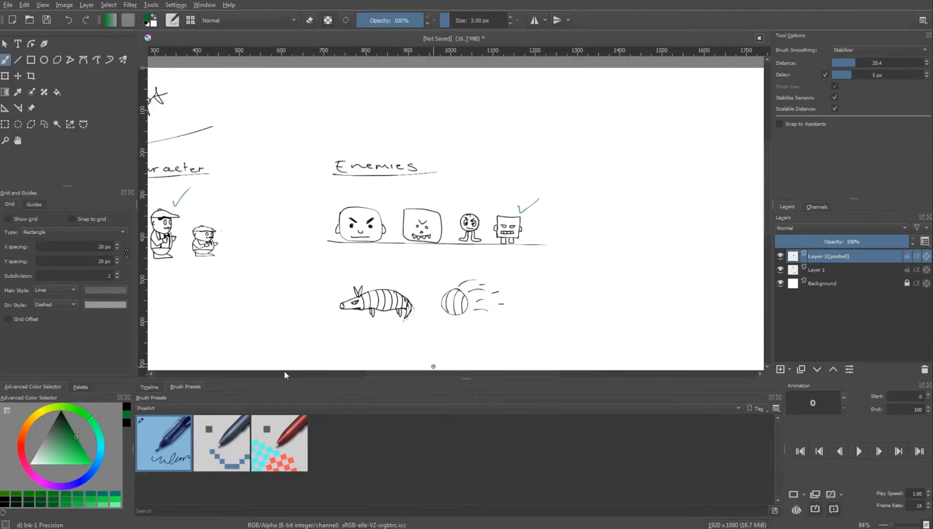
{"action": "left_click_drag", "start_coordinate": [519, 298], "coordinate": [557, 274]}
{"action": "scroll", "coordinate": [468, 291], "scroll_direction": "down", "scroll_amount": 1}
{"action": "scroll", "coordinate": [376, 305], "scroll_direction": "up", "scroll_amount": 2}
{"action": "left_click", "coordinate": [128, 414]}
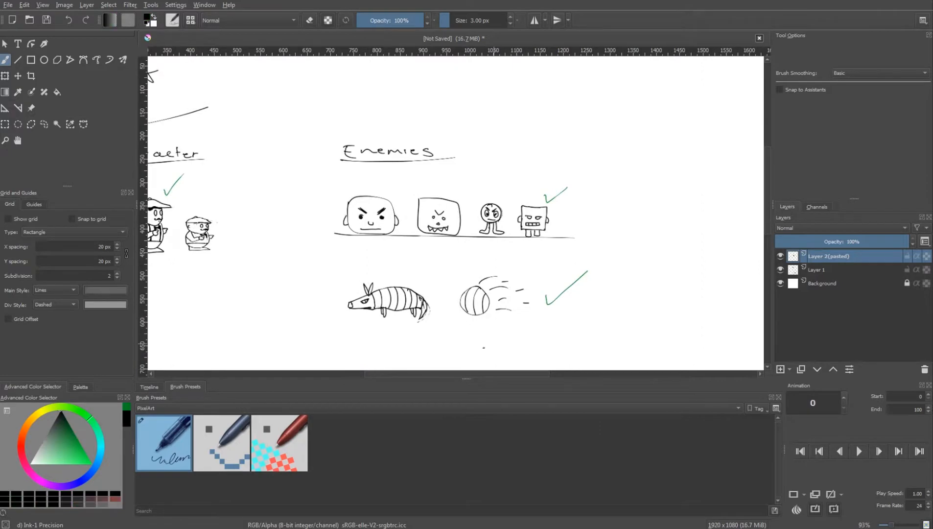
{"action": "left_click_drag", "start_coordinate": [406, 266], "coordinate": [416, 269]}
{"action": "left_click_drag", "start_coordinate": [407, 266], "coordinate": [415, 265]}
{"action": "key", "text": "ctrl+z"}
{"action": "key", "text": "ctrl+z"}
Draw vertical dividing lines beside the Enemies section
{"action": "mouse_move", "coordinate": [534, 257]}
{"action": "left_mouse_down"}
{"action": "mouse_move", "coordinate": [538, 296]}
{"action": "mouse_move", "coordinate": [399, 286]}
{"action": "left_mouse_up"}
{"action": "left_click_drag", "start_coordinate": [292, 145], "coordinate": [289, 262]}
{"action": "left_click_drag", "start_coordinate": [484, 138], "coordinate": [478, 261]}
{"action": "key", "text": "ctrl+z"}
{"action": "mouse_move", "coordinate": [540, 202]}
{"action": "left_mouse_down"}
{"action": "mouse_move", "coordinate": [558, 140]}
{"action": "mouse_move", "coordinate": [542, 251]}
{"action": "left_mouse_up"}
Write the underlined heading "Pickups" in the empty area beyond the line that closes off the Enemies section
{"action": "mouse_move", "coordinate": [431, 176]}
{"action": "left_mouse_down"}
{"action": "mouse_move", "coordinate": [431, 197]}
{"action": "mouse_move", "coordinate": [457, 196]}
{"action": "left_mouse_up"}
{"action": "left_click_drag", "start_coordinate": [465, 181], "coordinate": [465, 197]}
{"action": "left_click_drag", "start_coordinate": [497, 187], "coordinate": [497, 202]}
{"action": "left_click_drag", "start_coordinate": [419, 201], "coordinate": [546, 199]}
{"action": "scroll", "coordinate": [501, 343], "scroll_direction": "up", "scroll_amount": 1}
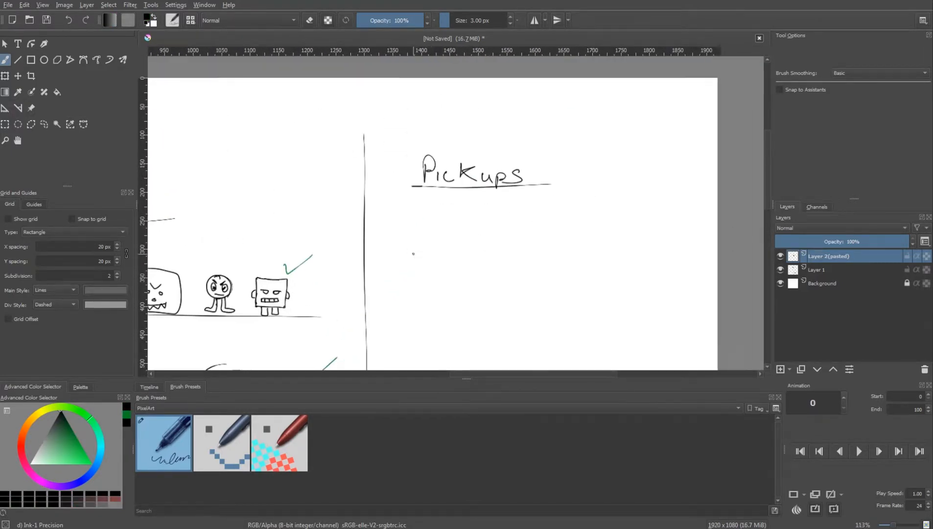
Draw a curved chilli pepper with a stem under "Pickups" and label it with an underlined "Chilli"
{"action": "mouse_move", "coordinate": [413, 255]}
{"action": "left_mouse_down"}
{"action": "mouse_move", "coordinate": [478, 234]}
{"action": "mouse_move", "coordinate": [474, 240]}
{"action": "left_mouse_up"}
{"action": "scroll", "coordinate": [479, 234], "scroll_direction": "up", "scroll_amount": 2}
{"action": "key", "text": "ctrl+z"}
{"action": "left_click_drag", "start_coordinate": [414, 273], "coordinate": [414, 281]}
{"action": "left_click_drag", "start_coordinate": [416, 269], "coordinate": [427, 281]}
{"action": "left_click_drag", "start_coordinate": [433, 267], "coordinate": [431, 280]}
{"action": "mouse_move", "coordinate": [438, 267]}
{"action": "left_mouse_down"}
{"action": "mouse_move", "coordinate": [438, 279]}
{"action": "mouse_move", "coordinate": [477, 284]}
{"action": "left_mouse_up"}
{"action": "left_click", "coordinate": [445, 268]}
{"action": "scroll", "coordinate": [533, 282], "scroll_direction": "down", "scroll_amount": 2}
Draw an oval coin with a € sign beside the chilli and label it with an underlined "Euro"
{"action": "mouse_move", "coordinate": [536, 276]}
{"action": "left_mouse_down"}
{"action": "mouse_move", "coordinate": [491, 277]}
{"action": "mouse_move", "coordinate": [446, 250]}
{"action": "left_mouse_up"}
{"action": "scroll", "coordinate": [446, 250], "scroll_direction": "up", "scroll_amount": 1}
{"action": "key", "text": "s"}
{"action": "left_click_drag", "start_coordinate": [439, 208], "coordinate": [439, 235]}
{"action": "key", "text": "s"}
{"action": "left_click_drag", "start_coordinate": [435, 227], "coordinate": [423, 253]}
{"action": "left_click_drag", "start_coordinate": [427, 252], "coordinate": [436, 258]}
{"action": "left_click_drag", "start_coordinate": [439, 252], "coordinate": [445, 252]}
{"action": "left_click_drag", "start_coordinate": [453, 252], "coordinate": [473, 262]}
{"action": "left_click_drag", "start_coordinate": [525, 287], "coordinate": [462, 282]}
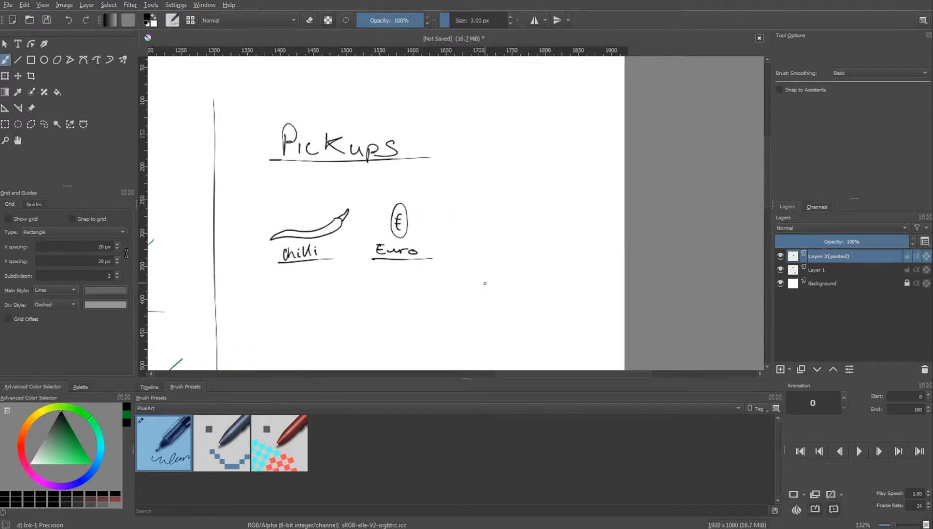
Switch to the web browser and search for "currency of france"
{"action": "scroll", "coordinate": [559, 279], "scroll_direction": "up", "scroll_amount": 1}
{"action": "key", "text": "Insert"}
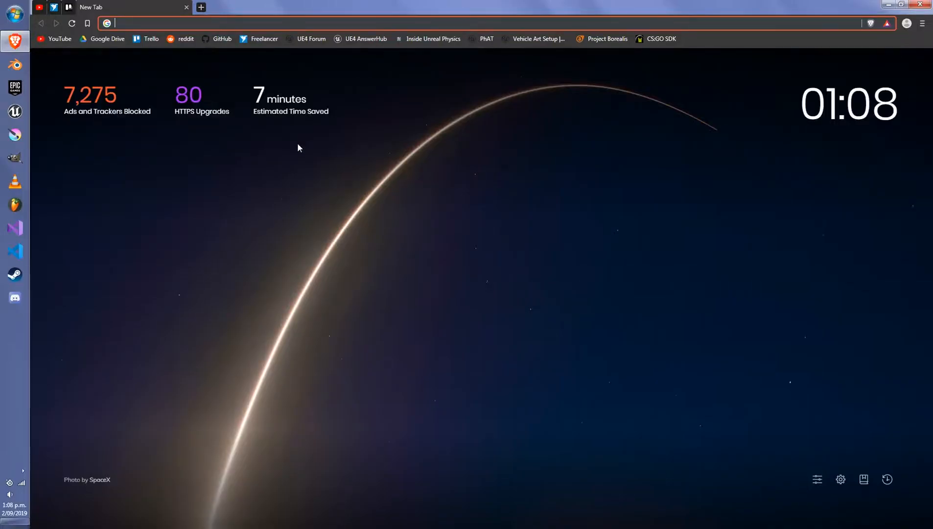
{"action": "type", "text": "currency"}
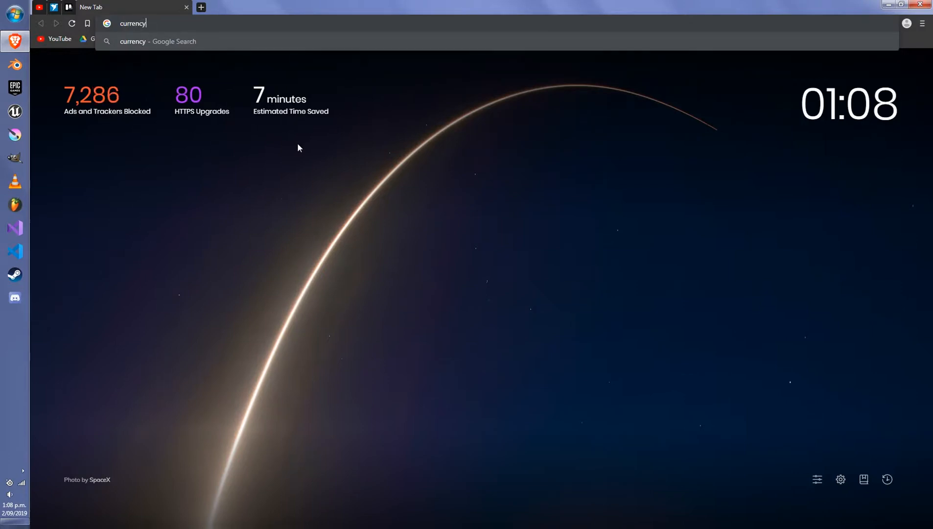
{"action": "type", "text": " of france"}
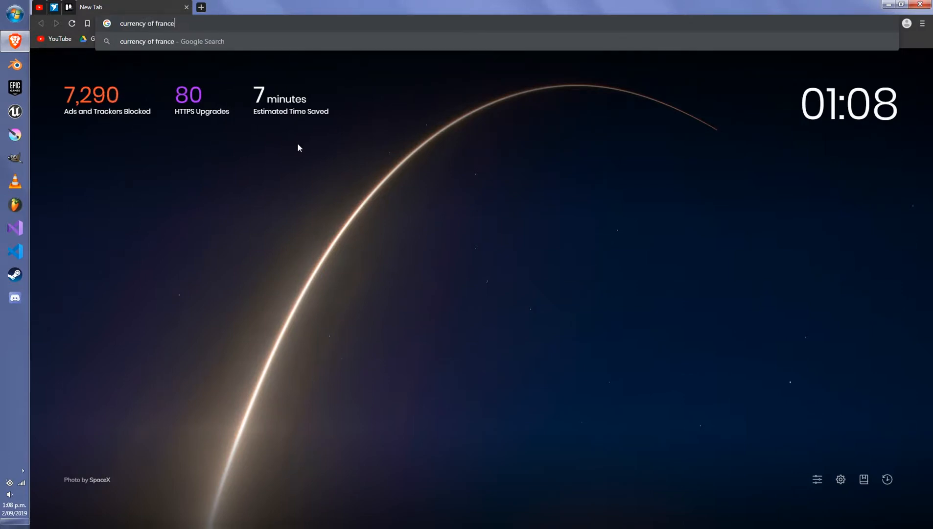
{"action": "key", "text": "Return"}
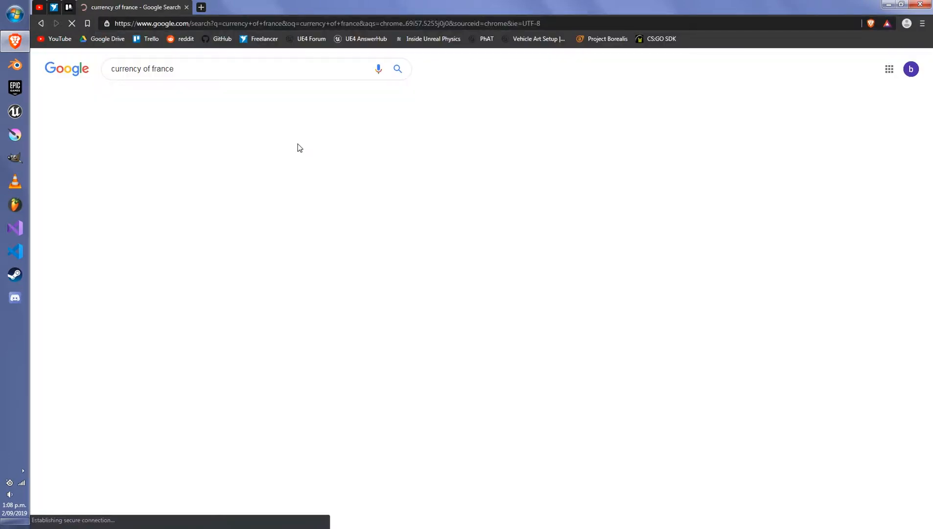
Read the answer to the related question "What is the currency of France 2019?" in the search results
{"action": "scroll", "coordinate": [279, 203], "scroll_direction": "down", "scroll_amount": 1}
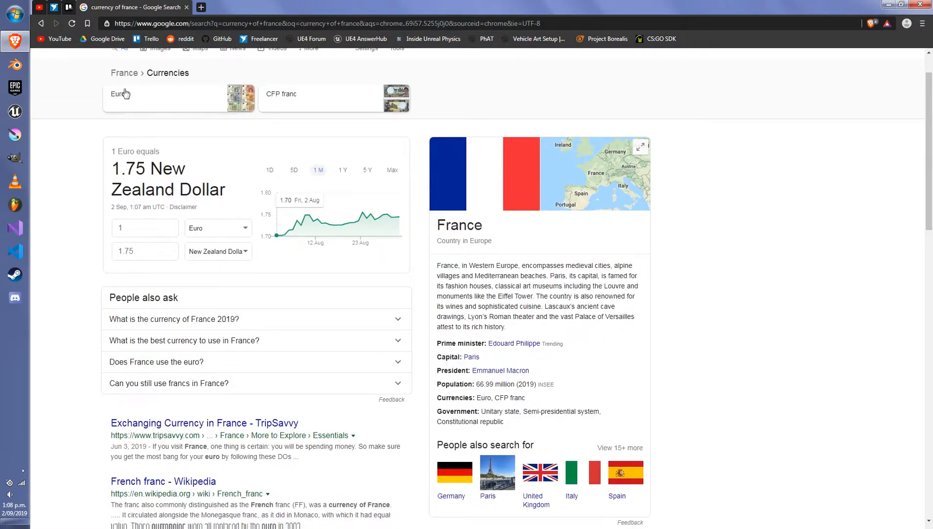
{"action": "left_click", "coordinate": [147, 319]}
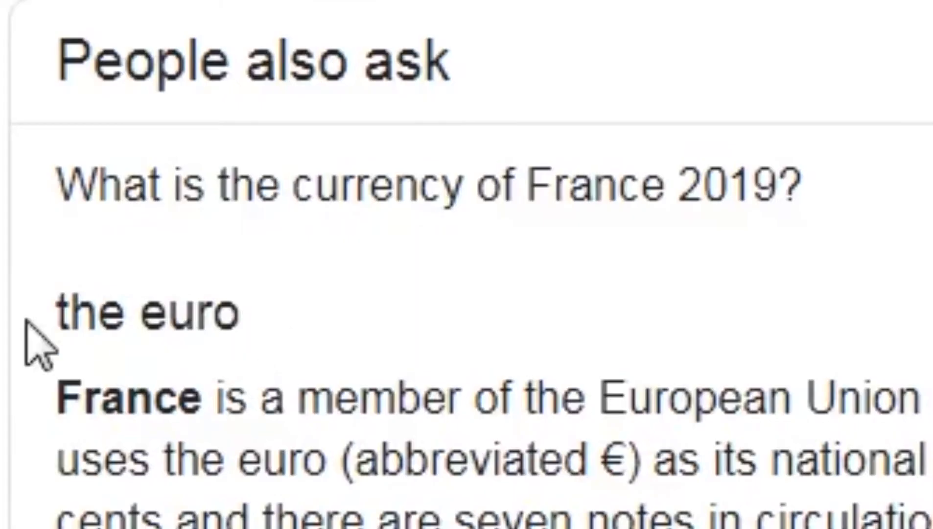
{"action": "left_click_drag", "start_coordinate": [27, 322], "coordinate": [239, 324]}
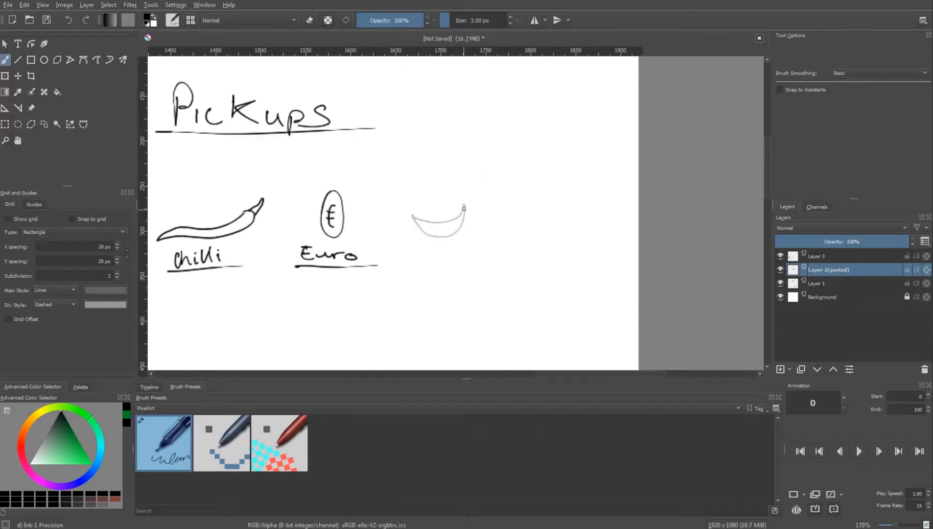
Back in Krita, draw a curved, segmented croissant beside the euro coin in the Pickups section
{"action": "mouse_move", "coordinate": [463, 225]}
{"action": "left_mouse_down"}
{"action": "mouse_move", "coordinate": [465, 203]}
{"action": "mouse_move", "coordinate": [453, 234]}
{"action": "mouse_move", "coordinate": [448, 222]}
{"action": "mouse_move", "coordinate": [423, 232]}
{"action": "left_mouse_up"}
{"action": "mouse_move", "coordinate": [414, 217]}
{"action": "left_mouse_down"}
{"action": "mouse_move", "coordinate": [436, 238]}
{"action": "mouse_move", "coordinate": [424, 233]}
{"action": "left_mouse_up"}
{"action": "mouse_move", "coordinate": [436, 223]}
{"action": "left_mouse_down"}
{"action": "mouse_move", "coordinate": [448, 222]}
{"action": "mouse_move", "coordinate": [451, 237]}
{"action": "left_mouse_up"}
{"action": "scroll", "coordinate": [468, 219], "scroll_direction": "down", "scroll_amount": 2}
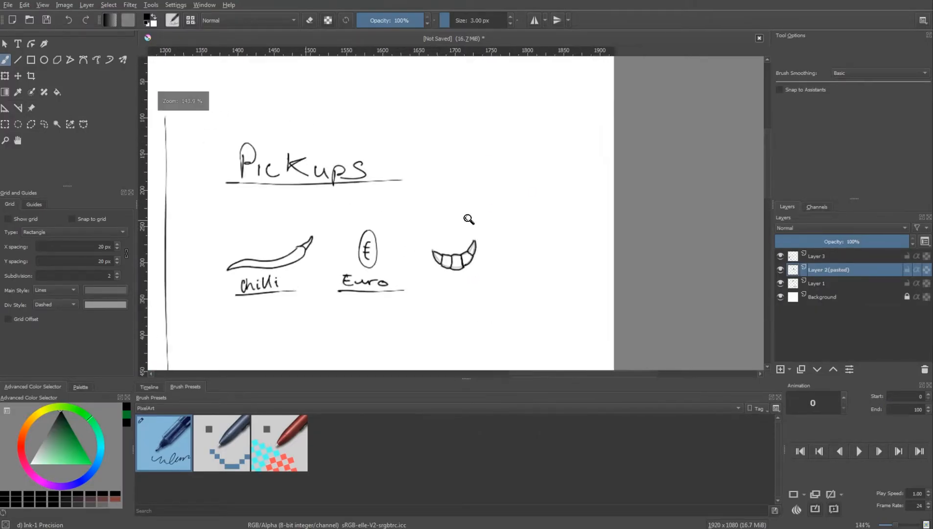
{"action": "scroll", "coordinate": [469, 218], "scroll_direction": "up", "scroll_amount": 1}
Hide Layer 3 and label the croissant with an underlined "Croissant"
{"action": "left_click", "coordinate": [780, 256]}
{"action": "scroll", "coordinate": [451, 304], "scroll_direction": "up", "scroll_amount": 2}
{"action": "left_click_drag", "start_coordinate": [418, 277], "coordinate": [417, 294]}
{"action": "left_click_drag", "start_coordinate": [420, 285], "coordinate": [441, 286]}
{"action": "mouse_move", "coordinate": [448, 286]}
{"action": "left_mouse_down"}
{"action": "mouse_move", "coordinate": [458, 296]}
{"action": "mouse_move", "coordinate": [502, 296]}
{"action": "left_mouse_up"}
{"action": "left_click_drag", "start_coordinate": [513, 276], "coordinate": [513, 296]}
{"action": "left_click_drag", "start_coordinate": [504, 285], "coordinate": [528, 283]}
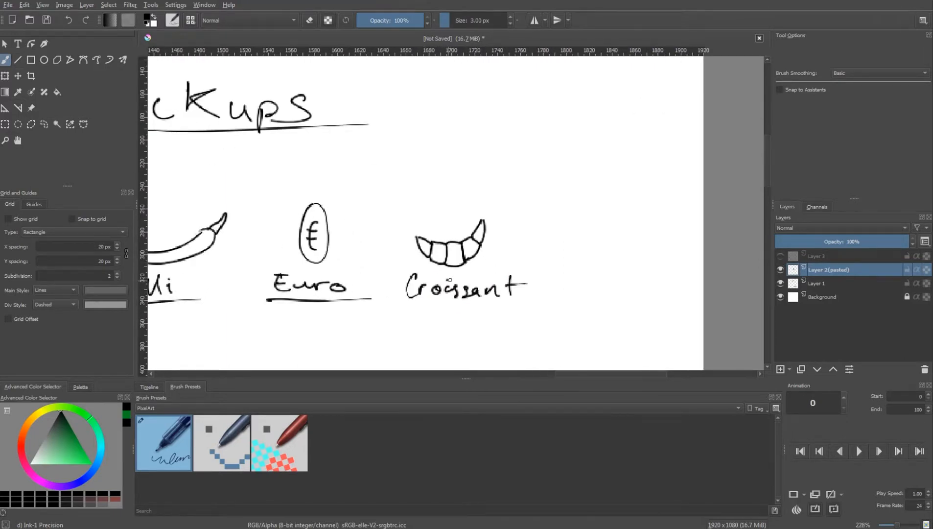
{"action": "scroll", "coordinate": [408, 231], "scroll_direction": "down", "scroll_amount": 2}
{"action": "left_click_drag", "start_coordinate": [404, 276], "coordinate": [491, 274]}
Draw a snail's two eye stalks with pupils and its long curved body below the chilli
{"action": "left_click_drag", "start_coordinate": [440, 302], "coordinate": [541, 219]}
{"action": "scroll", "coordinate": [431, 286], "scroll_direction": "up", "scroll_amount": 1}
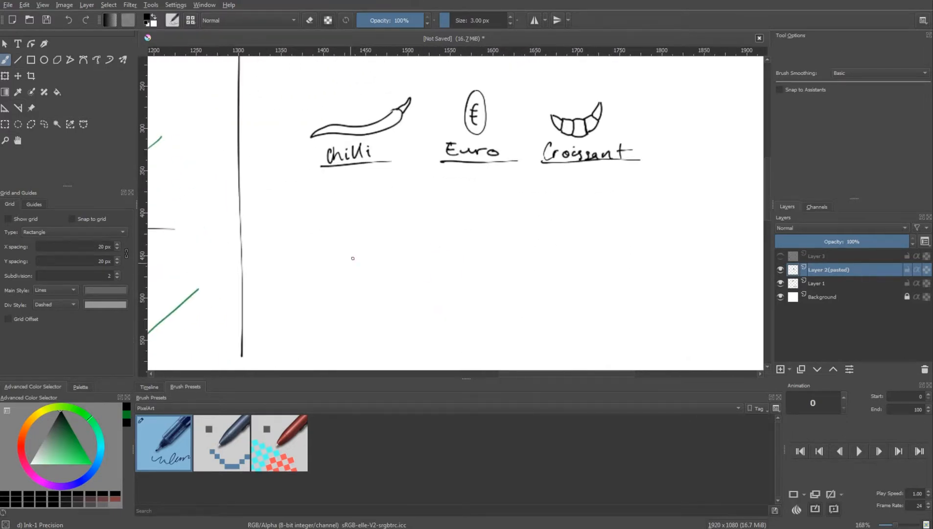
{"action": "left_click_drag", "start_coordinate": [356, 248], "coordinate": [355, 250]}
{"action": "left_click_drag", "start_coordinate": [368, 249], "coordinate": [370, 249]}
{"action": "mouse_move", "coordinate": [357, 267]}
{"action": "left_mouse_down"}
{"action": "mouse_move", "coordinate": [359, 280]}
{"action": "mouse_move", "coordinate": [370, 268]}
{"action": "left_mouse_up"}
{"action": "scroll", "coordinate": [378, 290], "scroll_direction": "up", "scroll_amount": 1}
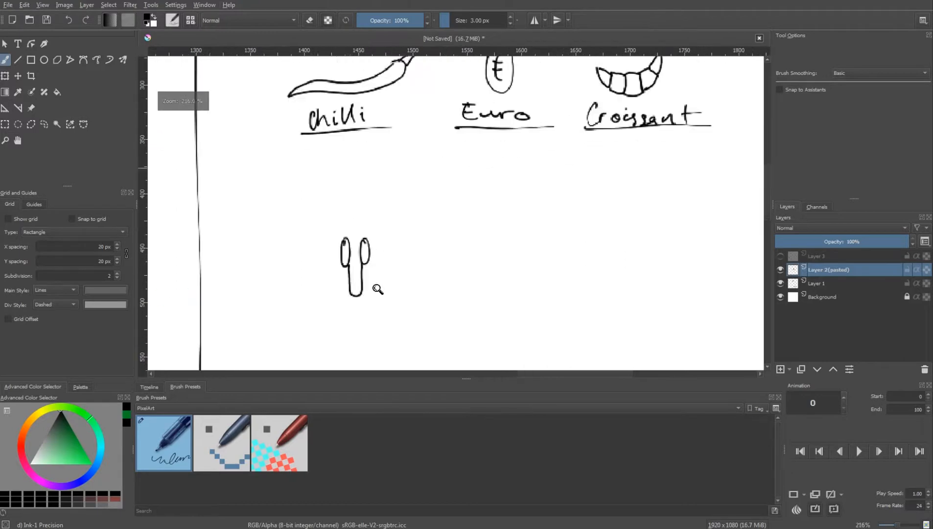
{"action": "scroll", "coordinate": [365, 196], "scroll_direction": "down", "scroll_amount": 3}
{"action": "mouse_move", "coordinate": [355, 223]}
{"action": "left_mouse_down"}
{"action": "mouse_move", "coordinate": [355, 238]}
{"action": "mouse_move", "coordinate": [414, 272]}
{"action": "mouse_move", "coordinate": [366, 229]}
{"action": "mouse_move", "coordinate": [373, 173]}
{"action": "mouse_move", "coordinate": [429, 283]}
{"action": "left_mouse_up"}
{"action": "key", "text": "ctrl+z"}
{"action": "left_click_drag", "start_coordinate": [387, 192], "coordinate": [369, 171]}
{"action": "left_click", "coordinate": [358, 224]}
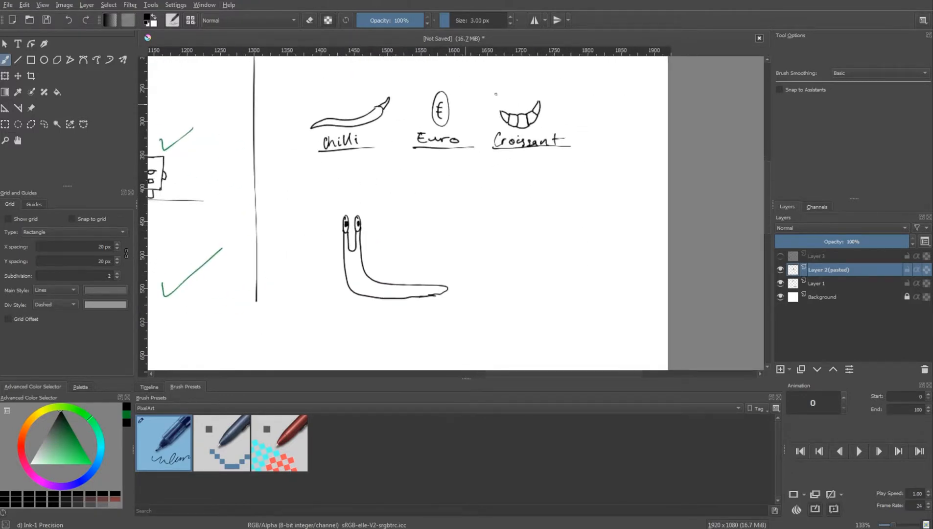
Give the snail a rounded shell with an inner spiral and a small toothy mouth, cleaning up the mouth with the eraser
{"action": "mouse_move", "coordinate": [361, 250]}
{"action": "left_mouse_down"}
{"action": "mouse_move", "coordinate": [425, 282]}
{"action": "mouse_move", "coordinate": [336, 259]}
{"action": "left_mouse_up"}
{"action": "scroll", "coordinate": [489, 259], "scroll_direction": "down", "scroll_amount": 1}
{"action": "scroll", "coordinate": [489, 260], "scroll_direction": "up", "scroll_amount": 2}
{"action": "scroll", "coordinate": [356, 278], "scroll_direction": "up", "scroll_amount": 1}
{"action": "key", "text": "e"}
{"action": "left_click_drag", "start_coordinate": [341, 265], "coordinate": [343, 266]}
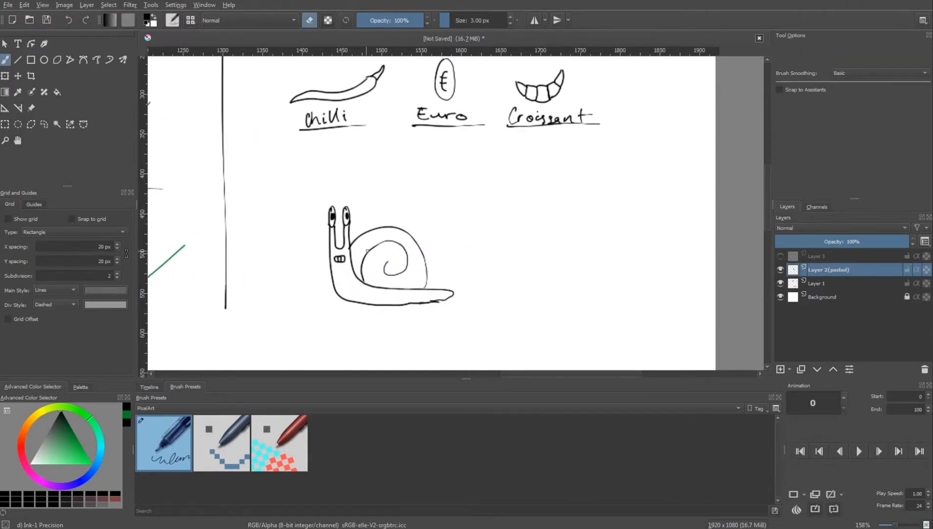
{"action": "key", "text": "e"}
{"action": "left_click_drag", "start_coordinate": [409, 210], "coordinate": [423, 229]}
Select the whole snail, duplicate it and place the copy beside the original, under the croissant
{"action": "key", "text": "ctrl+r"}
{"action": "left_click_drag", "start_coordinate": [322, 210], "coordinate": [484, 338]}
{"action": "key", "text": "ctrl+c"}
{"action": "key", "text": "ctrl+v"}
{"action": "key", "text": "ctrl+t"}
{"action": "left_click_drag", "start_coordinate": [404, 274], "coordinate": [570, 273]}
Using Stabilizer brush smoothing, trace the first snail's shell spiral in red and the copied snail's spiral in green
{"action": "key", "text": "b"}
{"action": "left_click", "coordinate": [22, 446]}
{"action": "left_click", "coordinate": [92, 464]}
{"action": "key", "text": "ctrl+shift+a"}
{"action": "left_click_drag", "start_coordinate": [407, 283], "coordinate": [377, 297]}
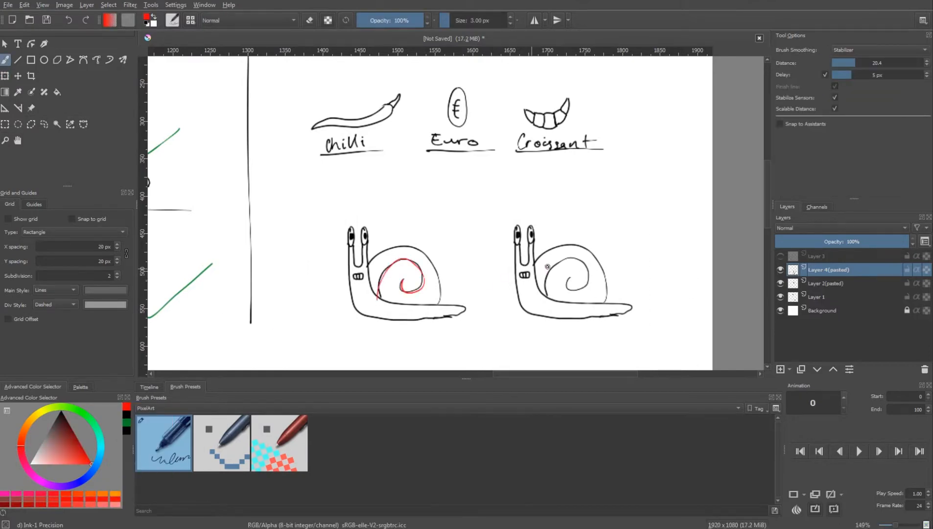
{"action": "left_click", "coordinate": [90, 418]}
{"action": "left_click", "coordinate": [76, 437]}
{"action": "left_click_drag", "start_coordinate": [546, 294], "coordinate": [571, 283]}
In black with Basic brush smoothing, label the red snail "Grow Snail" and the green one "+1 (life) Snail", underlining both
{"action": "left_click", "coordinate": [125, 416]}
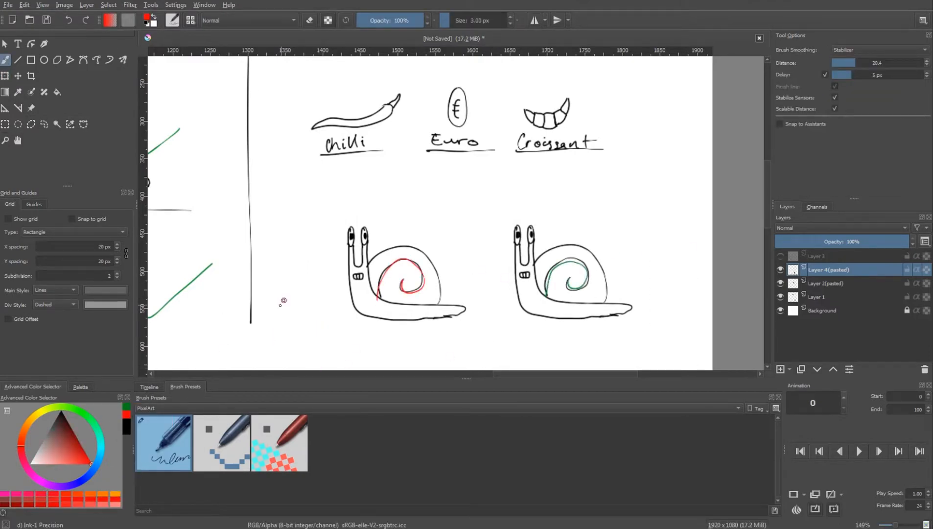
{"action": "left_click", "coordinate": [62, 411]}
{"action": "left_click", "coordinate": [879, 50]}
{"action": "left_click", "coordinate": [843, 33]}
{"action": "left_click_drag", "start_coordinate": [379, 192], "coordinate": [381, 204]}
{"action": "left_click_drag", "start_coordinate": [385, 197], "coordinate": [384, 201]}
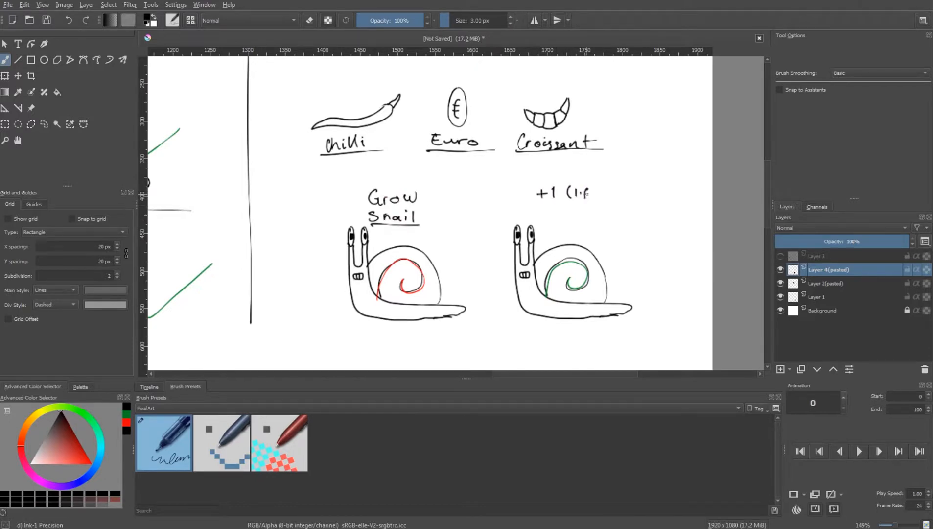
{"action": "left_click_drag", "start_coordinate": [547, 225], "coordinate": [598, 226]}
{"action": "scroll", "coordinate": [607, 216], "scroll_direction": "down", "scroll_amount": 5}
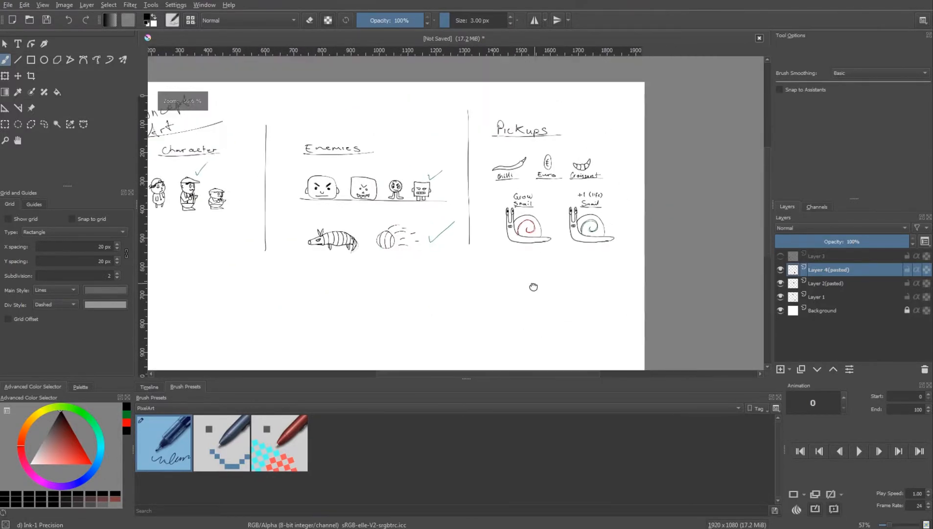
Mark the Pickups designs with a green check mark
{"action": "left_click_drag", "start_coordinate": [533, 288], "coordinate": [529, 304]}
{"action": "left_click", "coordinate": [127, 415]}
{"action": "left_click_drag", "start_coordinate": [619, 211], "coordinate": [634, 200]}
{"action": "left_click_drag", "start_coordinate": [492, 300], "coordinate": [561, 271]}
Draw a black horizontal dividing line below all sections and write the underlined heading "Platforms" beneath its left end
{"action": "left_click", "coordinate": [126, 415]}
{"action": "mouse_move", "coordinate": [184, 257]}
{"action": "left_mouse_down"}
{"action": "mouse_move", "coordinate": [191, 235]}
{"action": "mouse_move", "coordinate": [717, 231]}
{"action": "left_mouse_up"}
{"action": "left_click_drag", "start_coordinate": [350, 293], "coordinate": [416, 301]}
{"action": "scroll", "coordinate": [336, 303], "scroll_direction": "up", "scroll_amount": 3}
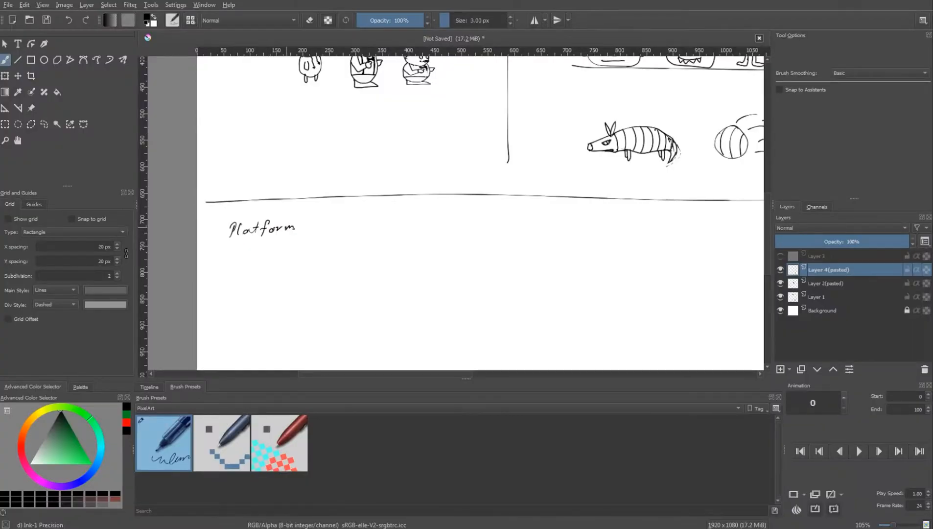
{"action": "left_click_drag", "start_coordinate": [301, 225], "coordinate": [293, 235]}
{"action": "left_click_drag", "start_coordinate": [220, 238], "coordinate": [303, 239]}
{"action": "mouse_move", "coordinate": [389, 245]}
{"action": "left_mouse_down"}
{"action": "mouse_move", "coordinate": [389, 260]}
{"action": "mouse_move", "coordinate": [388, 245]}
{"action": "left_mouse_up"}
Draw a square block of about 119 px under "Platforms" and put a question mark inside it
{"action": "left_click", "coordinate": [31, 60]}
{"action": "left_click_drag", "start_coordinate": [254, 255], "coordinate": [338, 318]}
{"action": "scroll", "coordinate": [338, 294], "scroll_direction": "down", "scroll_amount": 1}
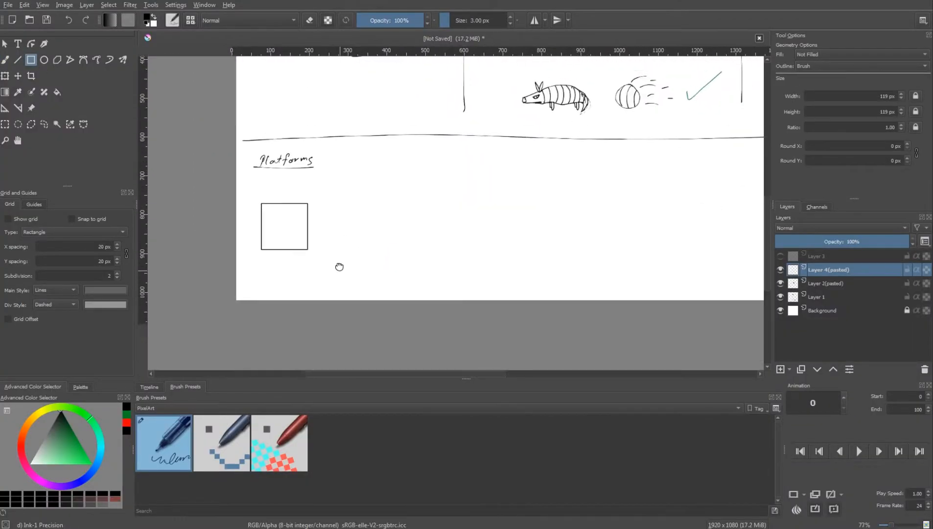
{"action": "key", "text": "b"}
{"action": "scroll", "coordinate": [260, 266], "scroll_direction": "up", "scroll_amount": 2}
{"action": "left_click_drag", "start_coordinate": [258, 237], "coordinate": [269, 263]}
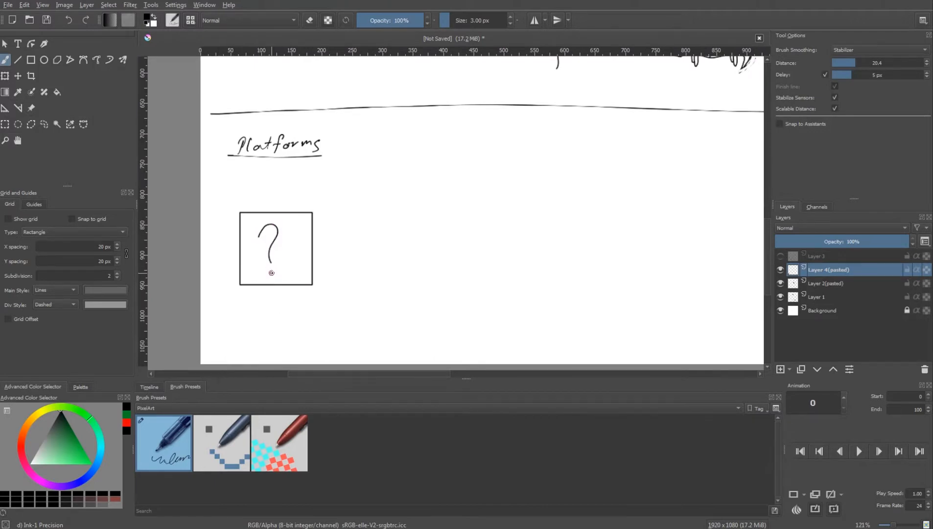
{"action": "left_click", "coordinate": [272, 273]}
Draw an equal-sized square beside the question-mark block and fill it with light grey
{"action": "key", "text": "F6"}
{"action": "scroll", "coordinate": [339, 285], "scroll_direction": "down", "scroll_amount": 1}
{"action": "left_click_drag", "start_coordinate": [329, 213], "coordinate": [390, 280]}
{"action": "scroll", "coordinate": [391, 245], "scroll_direction": "right", "scroll_amount": 2}
{"action": "scroll", "coordinate": [392, 244], "scroll_direction": "down", "scroll_amount": 2}
{"action": "key", "text": "f"}
{"action": "left_click", "coordinate": [35, 452]}
{"action": "left_click", "coordinate": [326, 267]}
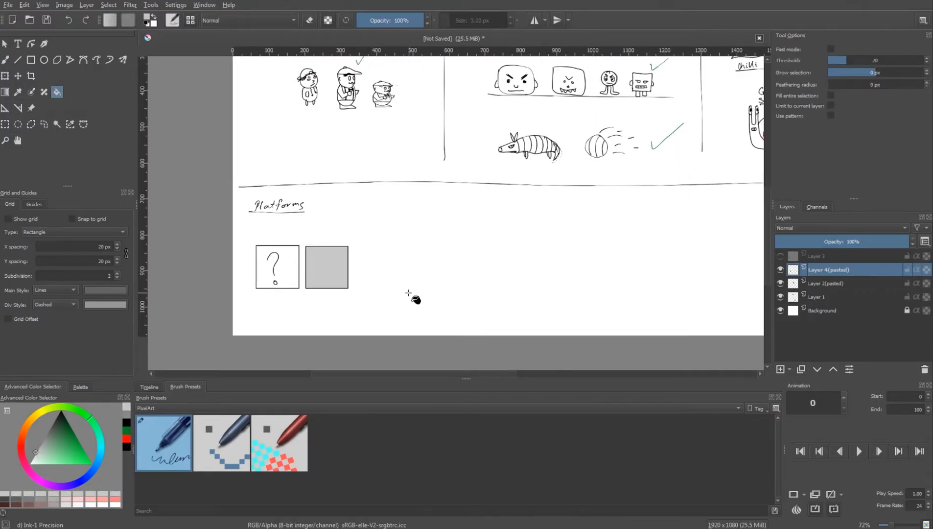
Move the two blocks up together so they sit close beneath the "Platforms" heading
{"action": "scroll", "coordinate": [416, 299], "scroll_direction": "up", "scroll_amount": 1}
{"action": "key", "text": "ctrl+t"}
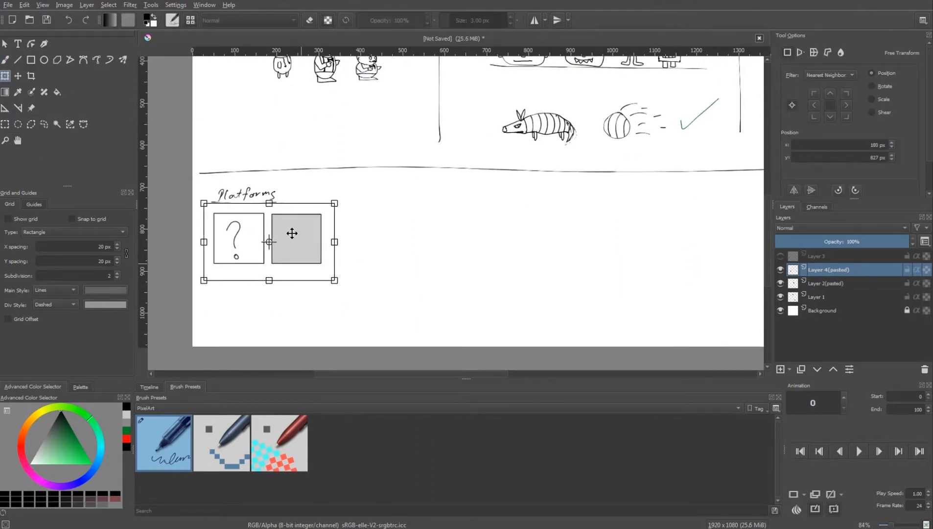
{"action": "key", "text": "Return"}
Draw a square of about 120 px below the question-mark block and fill it with a hand-drawn brick pattern
{"action": "key", "text": "F6"}
{"action": "scroll", "coordinate": [238, 268], "scroll_direction": "up", "scroll_amount": 2}
{"action": "left_click_drag", "start_coordinate": [196, 257], "coordinate": [267, 329]}
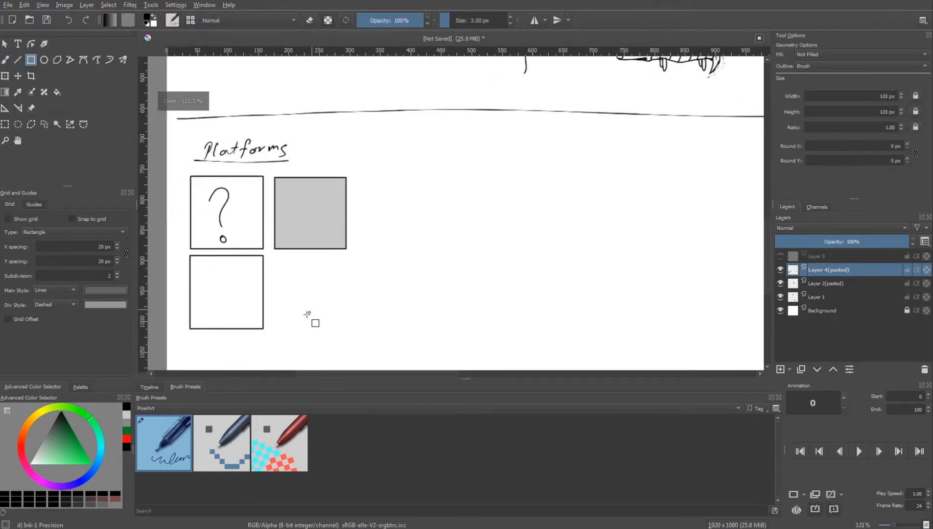
{"action": "scroll", "coordinate": [307, 314], "scroll_direction": "up", "scroll_amount": 1}
{"action": "scroll", "coordinate": [490, 220], "scroll_direction": "left", "scroll_amount": 4}
{"action": "key", "text": "b"}
{"action": "left_click_drag", "start_coordinate": [465, 283], "coordinate": [547, 283]}
{"action": "mouse_move", "coordinate": [547, 273]}
{"action": "left_mouse_down"}
{"action": "mouse_move", "coordinate": [466, 273]}
{"action": "mouse_move", "coordinate": [547, 263]}
{"action": "left_mouse_up"}
{"action": "mouse_move", "coordinate": [463, 250]}
{"action": "left_mouse_down"}
{"action": "mouse_move", "coordinate": [552, 250]}
{"action": "mouse_move", "coordinate": [548, 236]}
{"action": "left_mouse_up"}
{"action": "left_click_drag", "start_coordinate": [465, 225], "coordinate": [549, 224]}
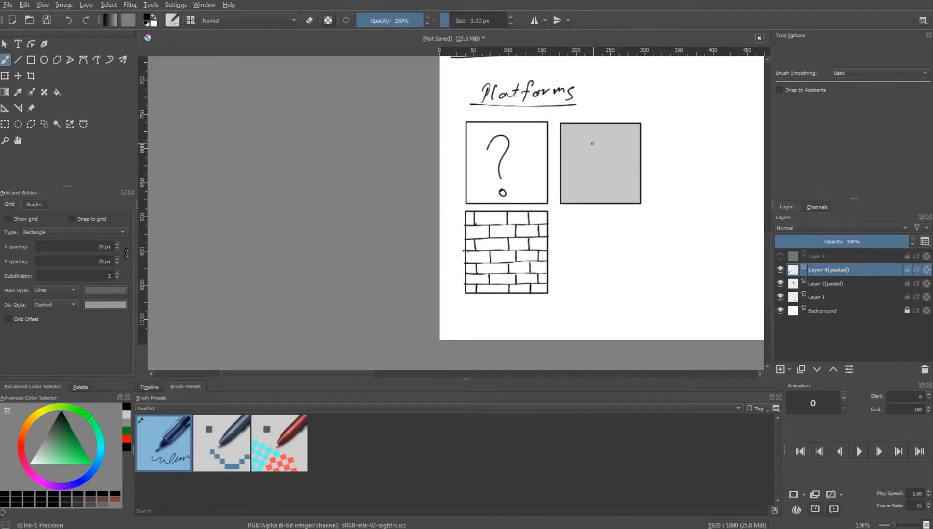
Draw a fourth square below the grey block, with a zigzag grass line along its upper edge
{"action": "scroll", "coordinate": [458, 254], "scroll_direction": "right", "scroll_amount": 4}
{"action": "key", "text": "ctrl+r"}
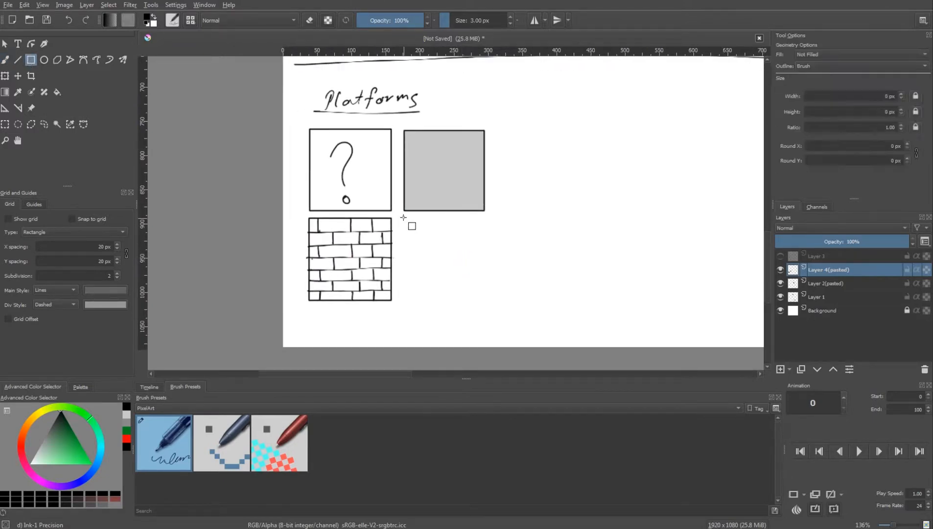
{"action": "left_click_drag", "start_coordinate": [403, 218], "coordinate": [487, 301]}
{"action": "key", "text": "b"}
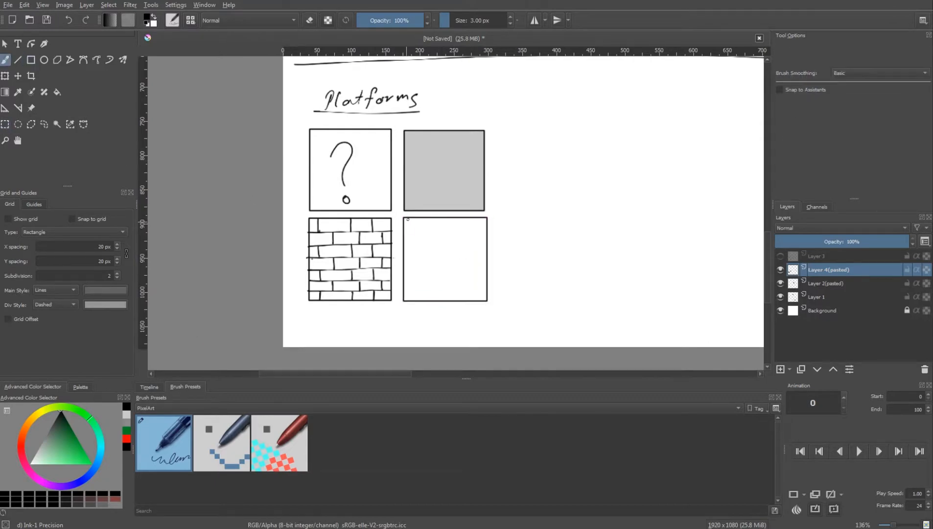
Set the Rectangle tool to fill shapes with the foreground color and draw no outline
{"action": "left_click", "coordinate": [5, 124]}
{"action": "left_click_drag", "start_coordinate": [408, 236], "coordinate": [473, 241]}
{"action": "left_click", "coordinate": [31, 59]}
{"action": "key", "text": "ctrl+shift+a"}
{"action": "key", "text": "ctrl+z"}
{"action": "left_click", "coordinate": [816, 66]}
{"action": "left_click", "coordinate": [815, 57]}
{"action": "left_click", "coordinate": [815, 55]}
{"action": "left_click", "coordinate": [815, 64]}
Scatter small solid black rectangles inside the grass-topped block
{"action": "left_click_drag", "start_coordinate": [435, 234], "coordinate": [443, 239]}
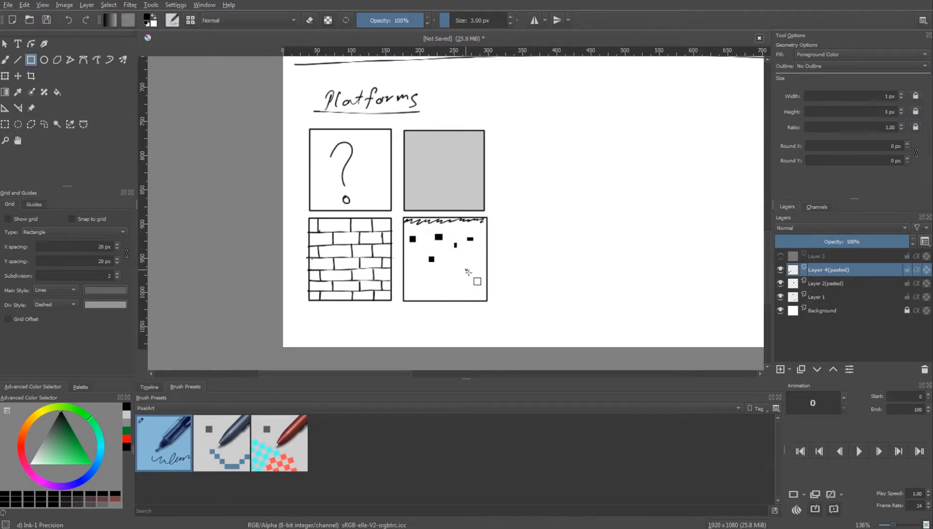
{"action": "left_click_drag", "start_coordinate": [465, 269], "coordinate": [469, 273]}
{"action": "left_click_drag", "start_coordinate": [412, 281], "coordinate": [438, 294]}
{"action": "mouse_move", "coordinate": [446, 274]}
{"action": "left_mouse_down"}
{"action": "mouse_move", "coordinate": [454, 281]}
{"action": "mouse_move", "coordinate": [471, 257]}
{"action": "mouse_move", "coordinate": [469, 288]}
{"action": "left_mouse_up"}
Add small mid-grey rectangles among the black ones inside the grass-topped block
{"action": "left_click", "coordinate": [43, 438]}
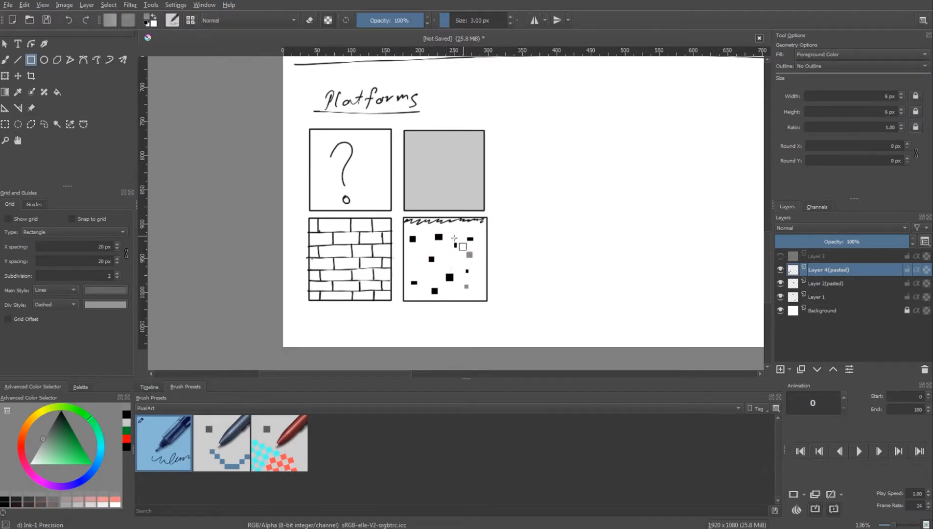
{"action": "left_click_drag", "start_coordinate": [447, 257], "coordinate": [455, 264]}
{"action": "left_click_drag", "start_coordinate": [413, 266], "coordinate": [455, 293]}
{"action": "left_click_drag", "start_coordinate": [539, 232], "coordinate": [450, 250]}
{"action": "left_click_drag", "start_coordinate": [387, 293], "coordinate": [395, 301]}
{"action": "left_click_drag", "start_coordinate": [391, 248], "coordinate": [395, 252]}
{"action": "left_click_drag", "start_coordinate": [448, 265], "coordinate": [408, 269]}
Draw a black vertical line beside the Platforms blocks, from the horizontal divider down to the canvas edge
{"action": "scroll", "coordinate": [408, 269], "scroll_direction": "down", "scroll_amount": 1}
{"action": "scroll", "coordinate": [448, 236], "scroll_direction": "down", "scroll_amount": 3}
{"action": "key", "text": "b"}
{"action": "mouse_move", "coordinate": [431, 212]}
{"action": "left_mouse_down"}
{"action": "mouse_move", "coordinate": [407, 260]}
{"action": "mouse_move", "coordinate": [419, 248]}
{"action": "left_mouse_up"}
{"action": "key", "text": "d"}
{"action": "scroll", "coordinate": [411, 179], "scroll_direction": "down", "scroll_amount": 1}
{"action": "left_click_drag", "start_coordinate": [410, 180], "coordinate": [382, 148]}
{"action": "mouse_move", "coordinate": [377, 142]}
{"action": "left_mouse_down"}
{"action": "mouse_move", "coordinate": [371, 249]}
{"action": "mouse_move", "coordinate": [404, 341]}
{"action": "left_mouse_up"}
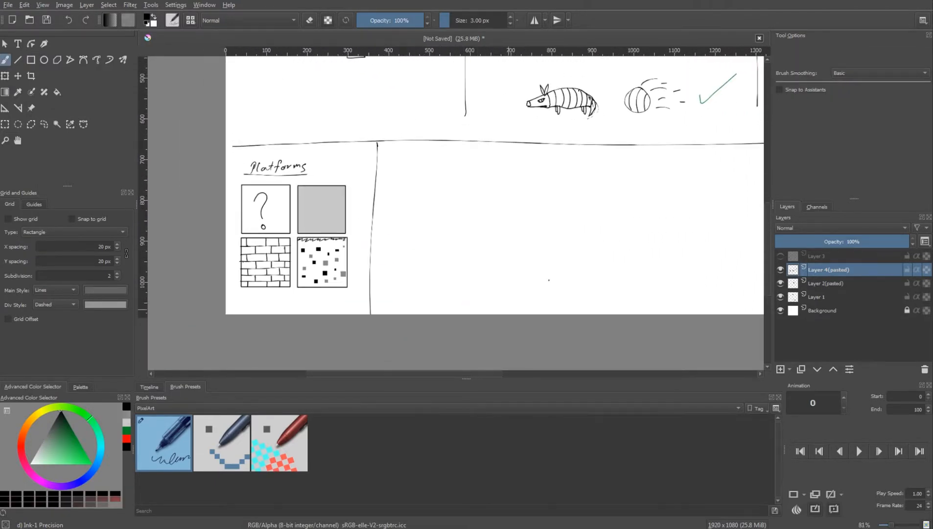
Draw a second vertical line farther right to close off a wide empty section next to Platforms
{"action": "left_click_drag", "start_coordinate": [587, 279], "coordinate": [445, 256]}
{"action": "scroll", "coordinate": [586, 189], "scroll_direction": "down", "scroll_amount": 1}
{"action": "left_click_drag", "start_coordinate": [585, 190], "coordinate": [508, 214]}
{"action": "left_click_drag", "start_coordinate": [492, 156], "coordinate": [487, 301]}
Using Stabilizer brush smoothing, sketch mountain peaks with ridge lines along the bottom of the new section
{"action": "left_click_drag", "start_coordinate": [393, 294], "coordinate": [568, 288]}
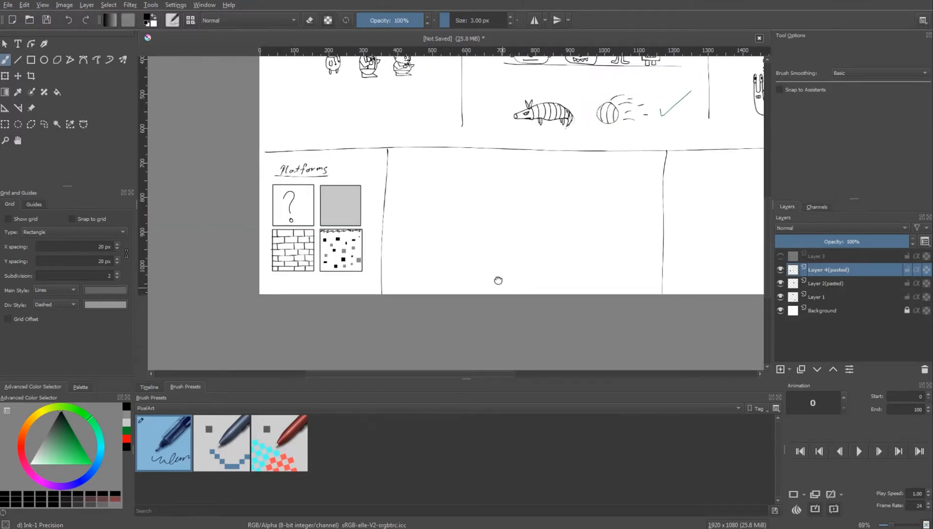
{"action": "mouse_move", "coordinate": [349, 262]}
{"action": "left_mouse_down"}
{"action": "mouse_move", "coordinate": [368, 287]}
{"action": "mouse_move", "coordinate": [470, 321]}
{"action": "left_mouse_up"}
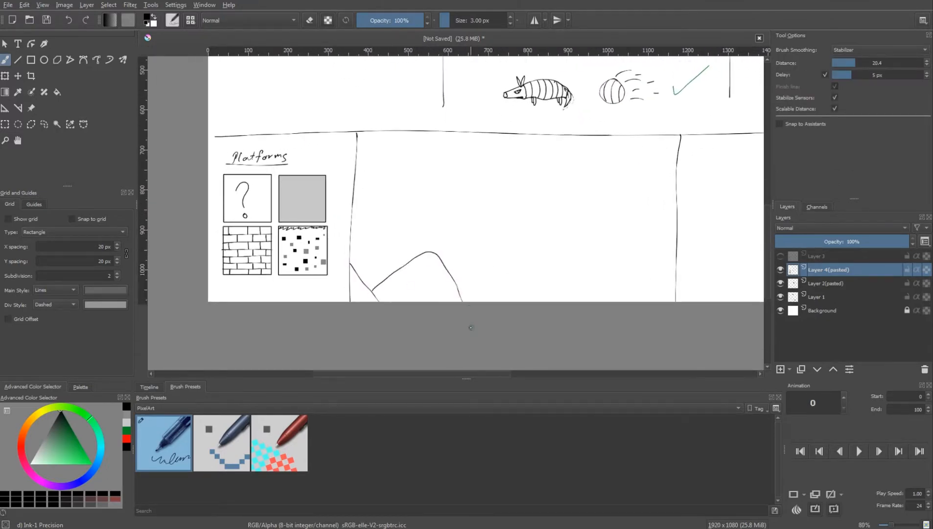
{"action": "mouse_move", "coordinate": [435, 253]}
{"action": "left_mouse_down"}
{"action": "mouse_move", "coordinate": [483, 304]}
{"action": "mouse_move", "coordinate": [631, 285]}
{"action": "mouse_move", "coordinate": [641, 305]}
{"action": "left_mouse_up"}
{"action": "key", "text": "ctrl+z"}
{"action": "left_click_drag", "start_coordinate": [604, 245], "coordinate": [670, 313]}
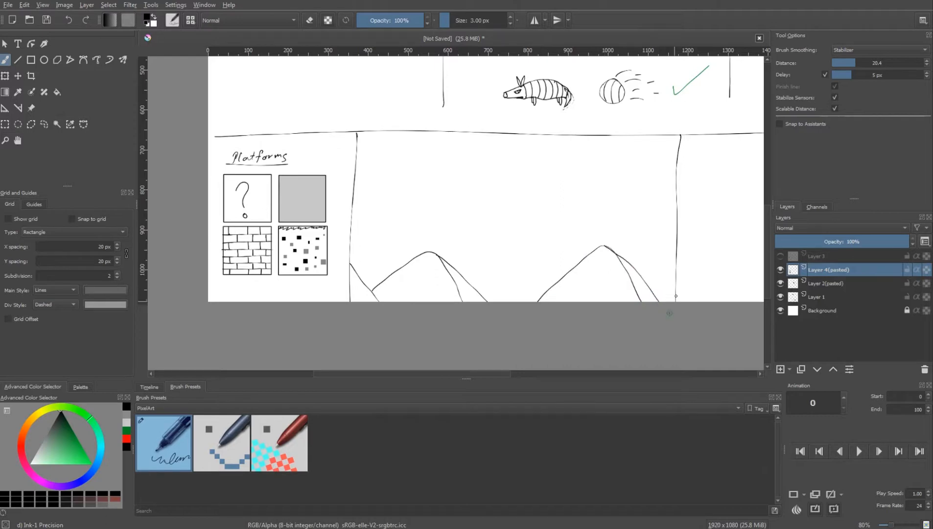
Add a smaller peak against the section's right divider and texture the mountains with short dashes
{"action": "key", "text": "ctrl+z"}
{"action": "key", "text": "e"}
{"action": "key", "text": "e"}
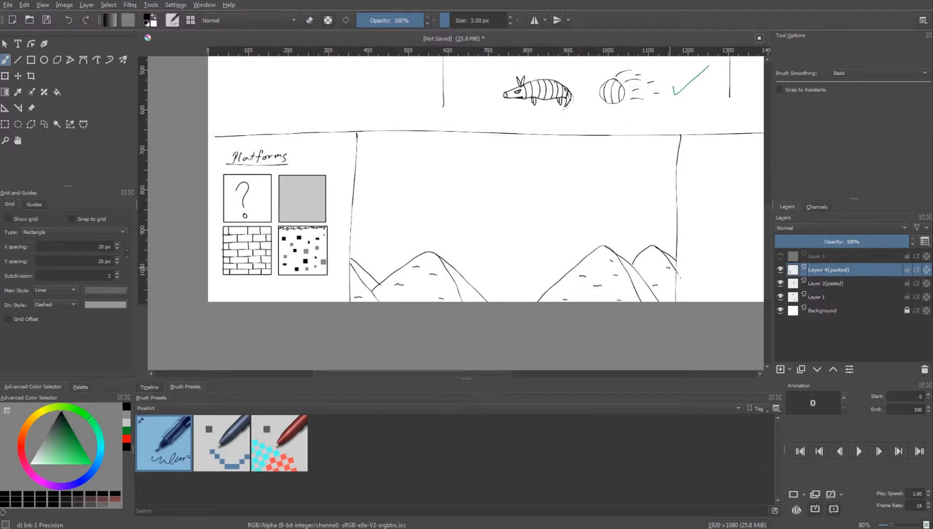
Fill the shaded sides of the mountains with mid-grey
{"action": "key", "text": "f"}
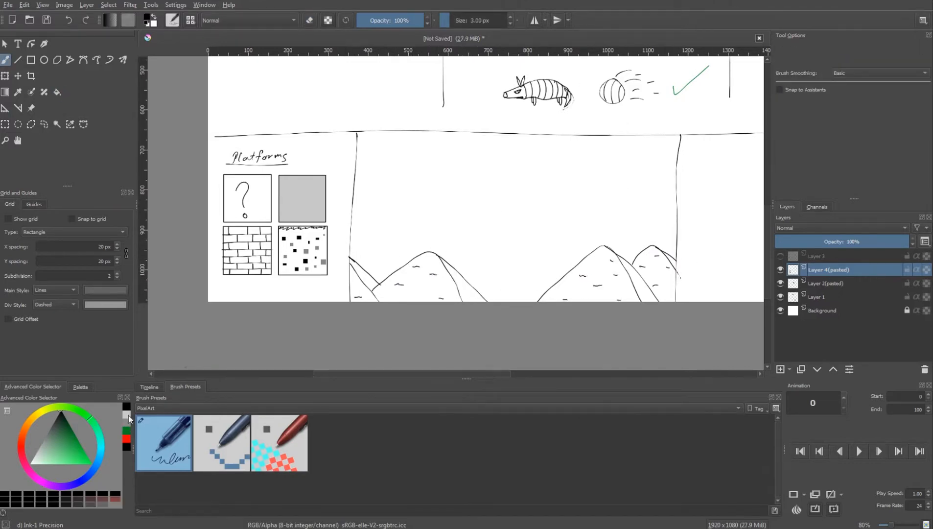
{"action": "key", "text": "f"}
{"action": "left_click", "coordinate": [362, 272]}
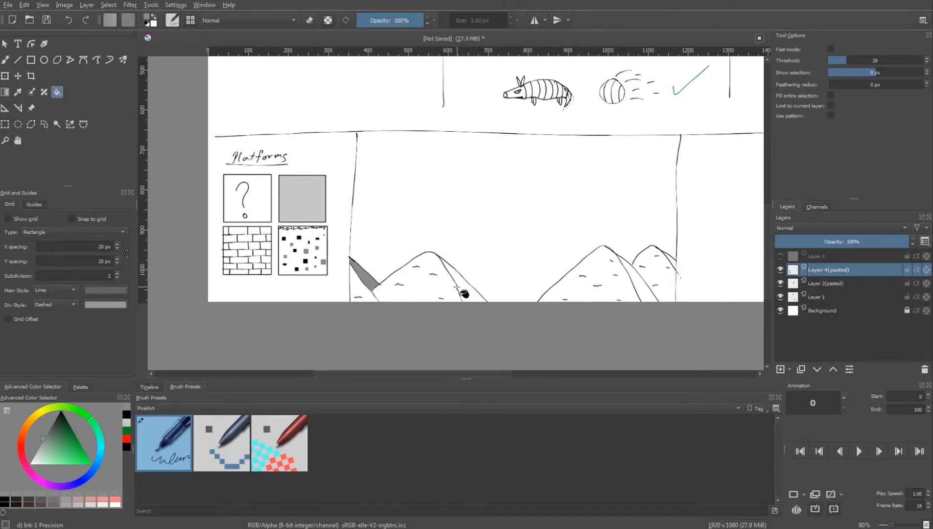
{"action": "left_click", "coordinate": [456, 284]}
{"action": "left_click", "coordinate": [637, 279]}
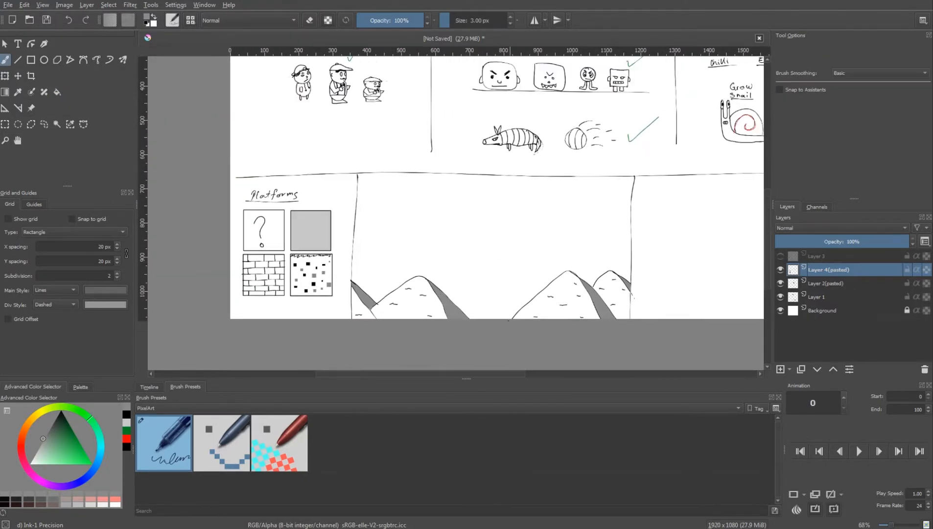
Sketch a row of rounded hills behind the mountains and a few small clouds in the sky above them
{"action": "mouse_move", "coordinate": [359, 273]}
{"action": "left_mouse_down"}
{"action": "mouse_move", "coordinate": [451, 260]}
{"action": "mouse_move", "coordinate": [492, 324]}
{"action": "left_mouse_up"}
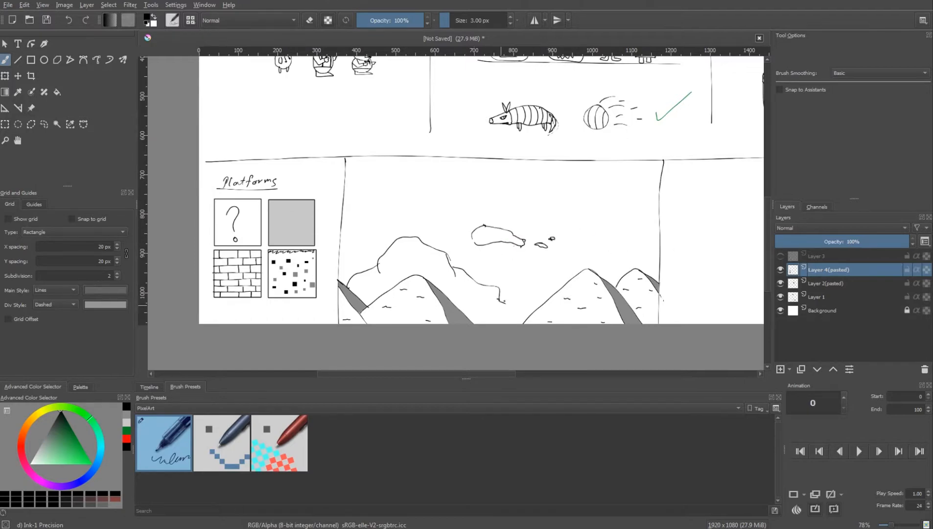
{"action": "left_click_drag", "start_coordinate": [650, 251], "coordinate": [662, 252]}
{"action": "scroll", "coordinate": [515, 268], "scroll_direction": "down", "scroll_amount": 1}
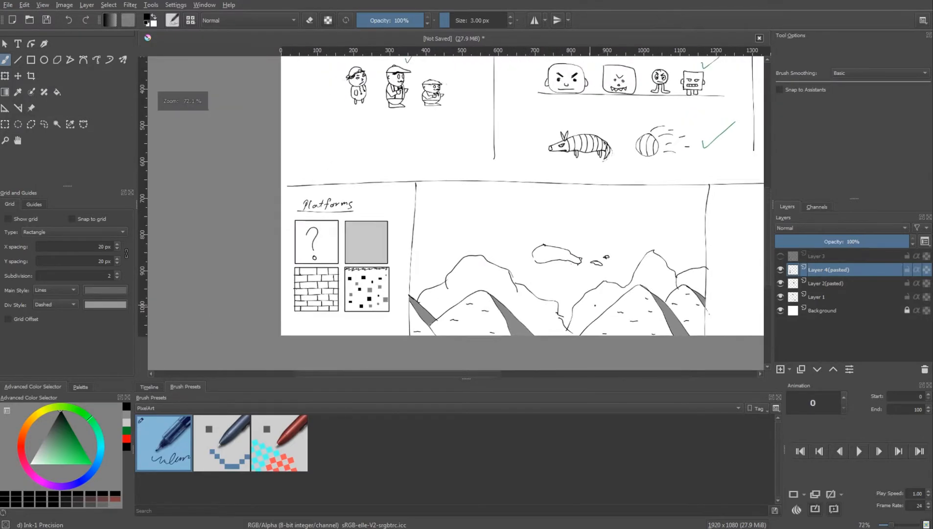
{"action": "scroll", "coordinate": [514, 268], "scroll_direction": "up", "scroll_amount": 2}
{"action": "mouse_move", "coordinate": [406, 241]}
{"action": "left_mouse_down"}
{"action": "mouse_move", "coordinate": [418, 256]}
{"action": "mouse_move", "coordinate": [414, 240]}
{"action": "left_mouse_up"}
{"action": "key", "text": "ctrl+z"}
{"action": "left_click_drag", "start_coordinate": [642, 234], "coordinate": [564, 257]}
Shade the sky with loose zigzag strokes, layering progressively darker greys toward the section's upper edge
{"action": "left_click_drag", "start_coordinate": [43, 443], "coordinate": [32, 459]}
{"action": "left_click_drag", "start_coordinate": [337, 191], "coordinate": [554, 197]}
{"action": "left_click", "coordinate": [36, 451]}
{"action": "left_click_drag", "start_coordinate": [319, 202], "coordinate": [678, 197]}
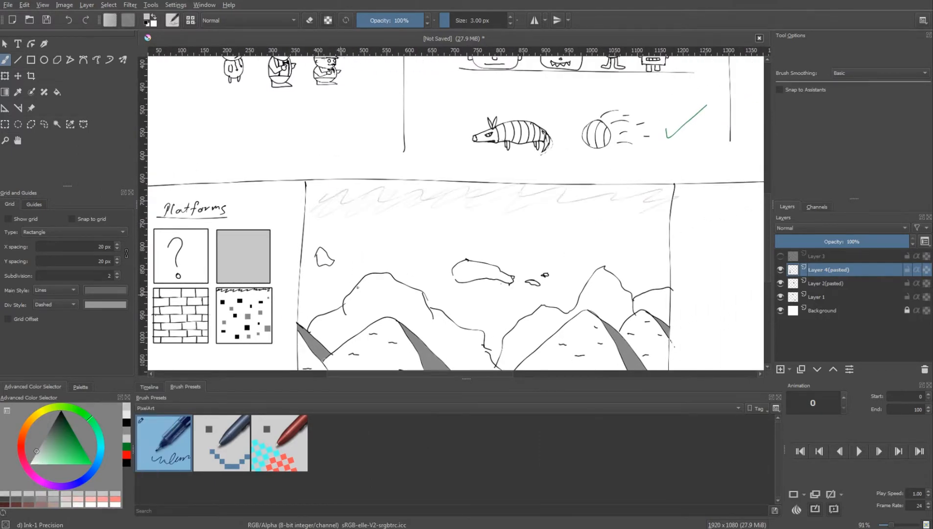
{"action": "left_click_drag", "start_coordinate": [308, 237], "coordinate": [668, 211]}
{"action": "left_click", "coordinate": [42, 443]}
{"action": "left_click_drag", "start_coordinate": [309, 196], "coordinate": [670, 196]}
{"action": "left_click", "coordinate": [46, 434]}
{"action": "scroll", "coordinate": [629, 271], "scroll_direction": "down", "scroll_amount": 2}
{"action": "mouse_move", "coordinate": [629, 270]}
{"action": "left_mouse_down"}
{"action": "mouse_move", "coordinate": [642, 252]}
{"action": "mouse_move", "coordinate": [580, 288]}
{"action": "left_mouse_up"}
{"action": "scroll", "coordinate": [579, 288], "scroll_direction": "up", "scroll_amount": 1}
Write an underlined "Background" title in the mountain section and a dashed list reading Sky, Clouds, Hills
{"action": "left_click", "coordinate": [61, 411]}
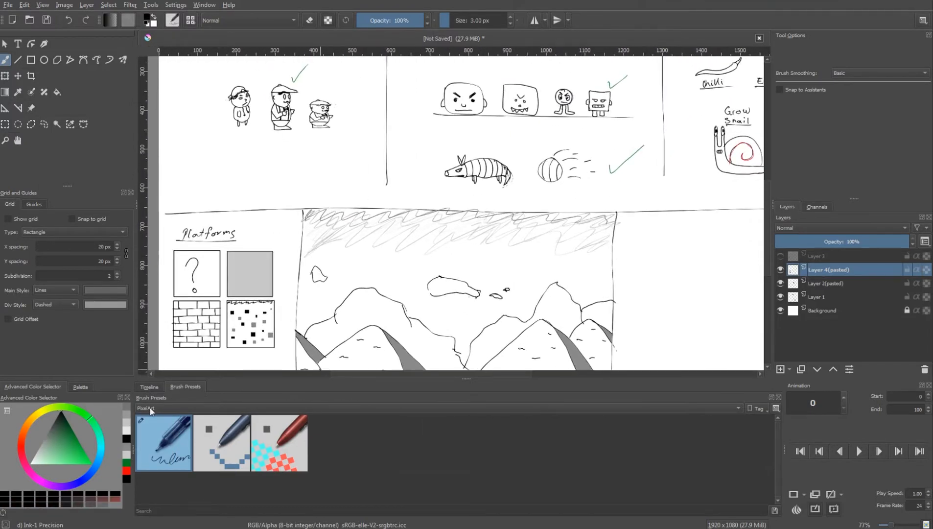
{"action": "scroll", "coordinate": [656, 275], "scroll_direction": "up", "scroll_amount": 1}
{"action": "left_click_drag", "start_coordinate": [267, 256], "coordinate": [266, 270]}
{"action": "left_click_drag", "start_coordinate": [265, 256], "coordinate": [269, 270]}
{"action": "left_click_drag", "start_coordinate": [281, 262], "coordinate": [361, 239]}
{"action": "scroll", "coordinate": [597, 255], "scroll_direction": "up", "scroll_amount": 2}
{"action": "left_click_drag", "start_coordinate": [486, 251], "coordinate": [481, 260]}
{"action": "left_click_drag", "start_coordinate": [489, 251], "coordinate": [498, 255]}
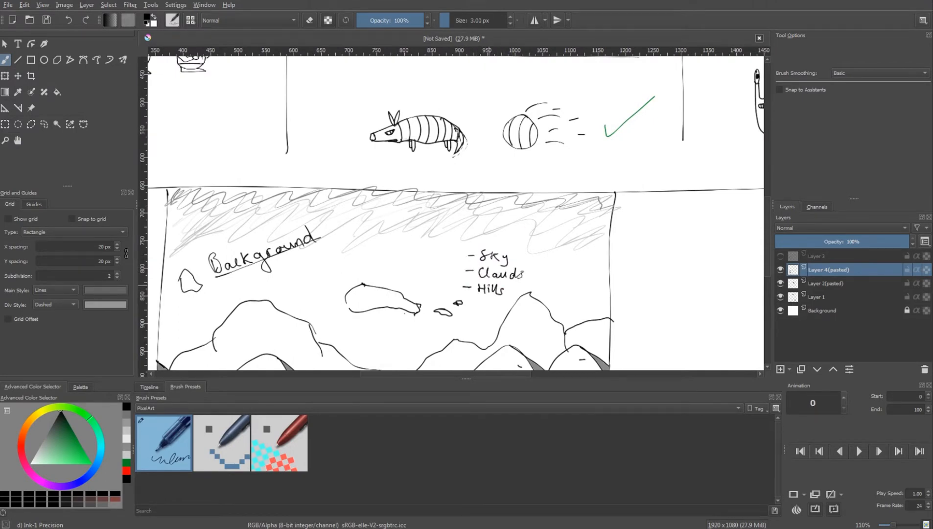
With a 4 px brush, draw a rectangular building with an arched doorway in the empty section beside Background
{"action": "scroll", "coordinate": [489, 286], "scroll_direction": "down", "scroll_amount": 2}
{"action": "left_click_drag", "start_coordinate": [679, 271], "coordinate": [429, 196]}
{"action": "scroll", "coordinate": [429, 196], "scroll_direction": "up", "scroll_amount": 2}
{"action": "left_click_drag", "start_coordinate": [491, 243], "coordinate": [470, 274]}
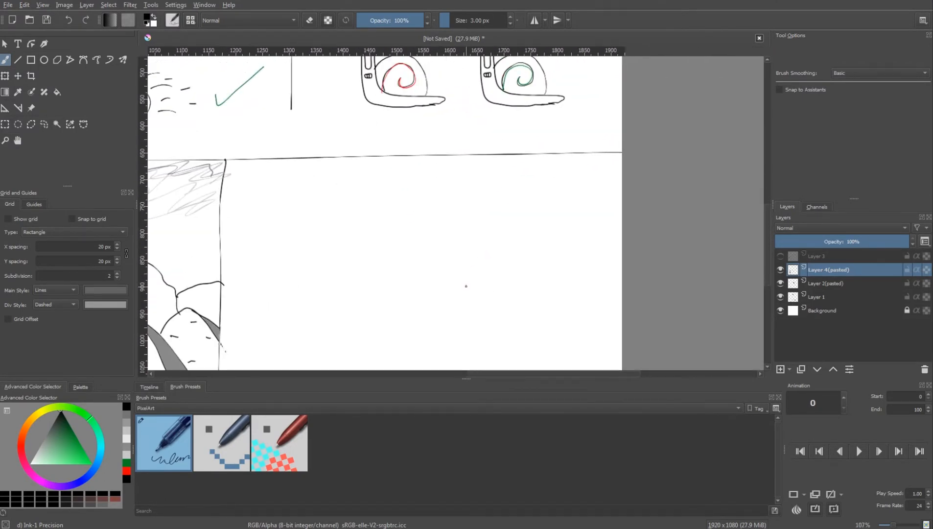
{"action": "key", "text": "]"}
{"action": "scroll", "coordinate": [466, 286], "scroll_direction": "down", "scroll_amount": 2}
{"action": "mouse_move", "coordinate": [260, 319]}
{"action": "left_mouse_down"}
{"action": "mouse_move", "coordinate": [350, 207]}
{"action": "mouse_move", "coordinate": [356, 315]}
{"action": "left_mouse_up"}
{"action": "left_click_drag", "start_coordinate": [260, 318], "coordinate": [326, 284]}
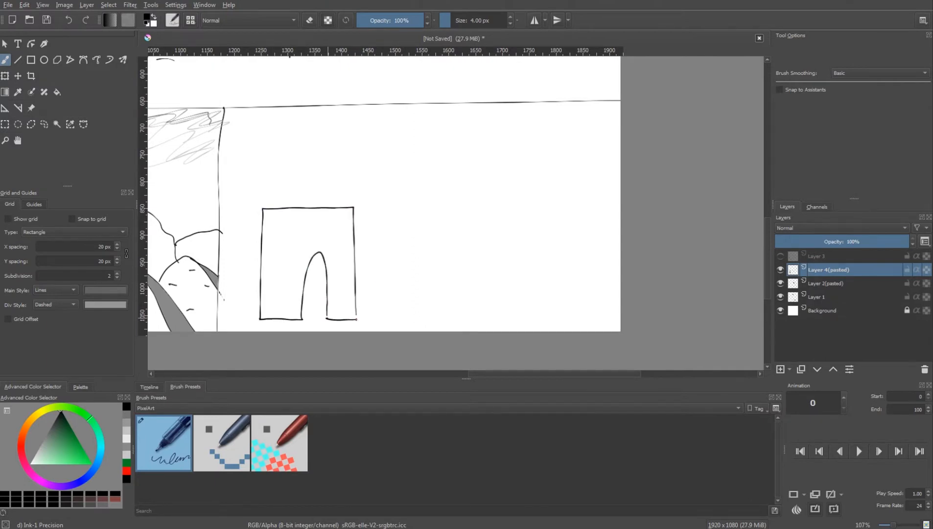
Fill the inner side wall of the arched doorway with mid-grey
{"action": "left_click", "coordinate": [126, 422]}
{"action": "key", "text": "f"}
{"action": "left_click", "coordinate": [309, 297]}
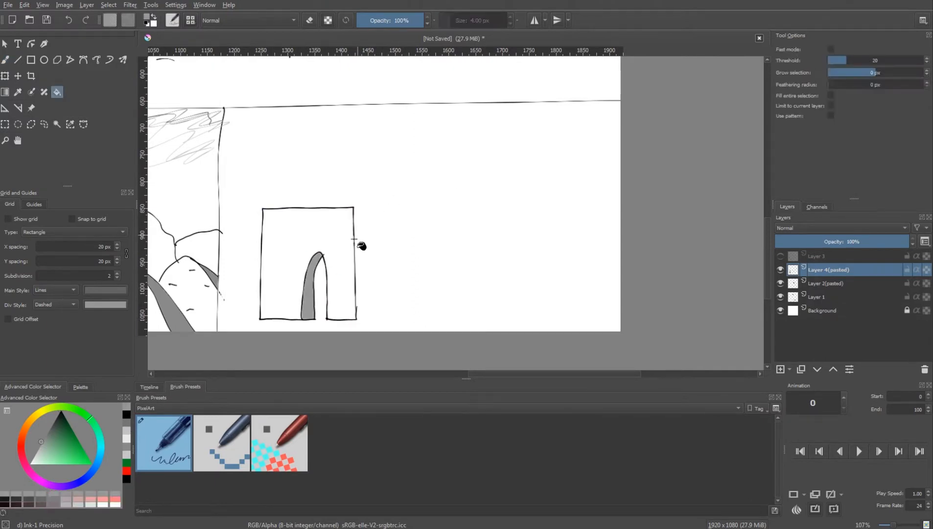
{"action": "scroll", "coordinate": [362, 265], "scroll_direction": "down", "scroll_amount": 1}
{"action": "scroll", "coordinate": [362, 264], "scroll_direction": "up", "scroll_amount": 2}
Add two rounded windows, triangular carvings, stacked cornice bands and a narrow side face to the arch building
{"action": "key", "text": "b"}
{"action": "left_click", "coordinate": [266, 293], "text": "ctrl"}
{"action": "left_click_drag", "start_coordinate": [285, 282], "coordinate": [287, 280]}
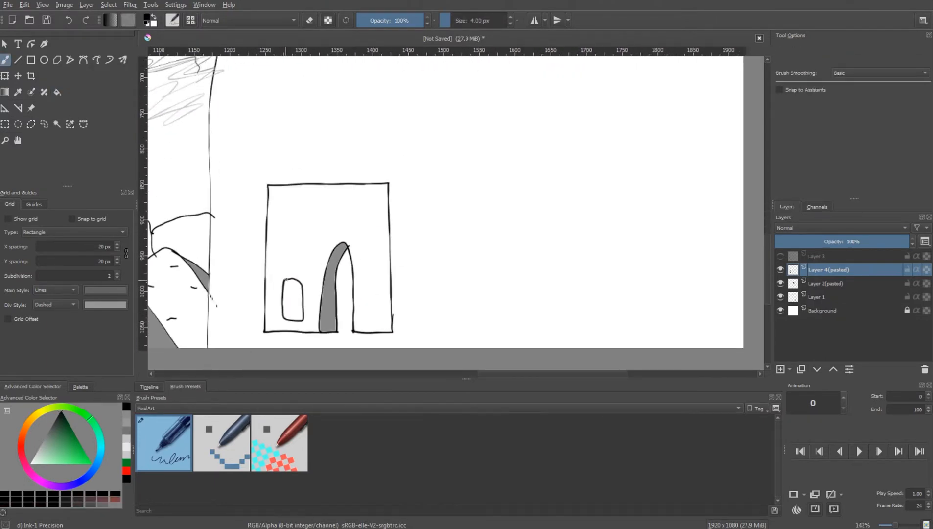
{"action": "mouse_move", "coordinate": [366, 283]}
{"action": "left_mouse_down"}
{"action": "mouse_move", "coordinate": [382, 313]}
{"action": "mouse_move", "coordinate": [369, 282]}
{"action": "left_mouse_up"}
{"action": "left_click_drag", "start_coordinate": [292, 223], "coordinate": [335, 225]}
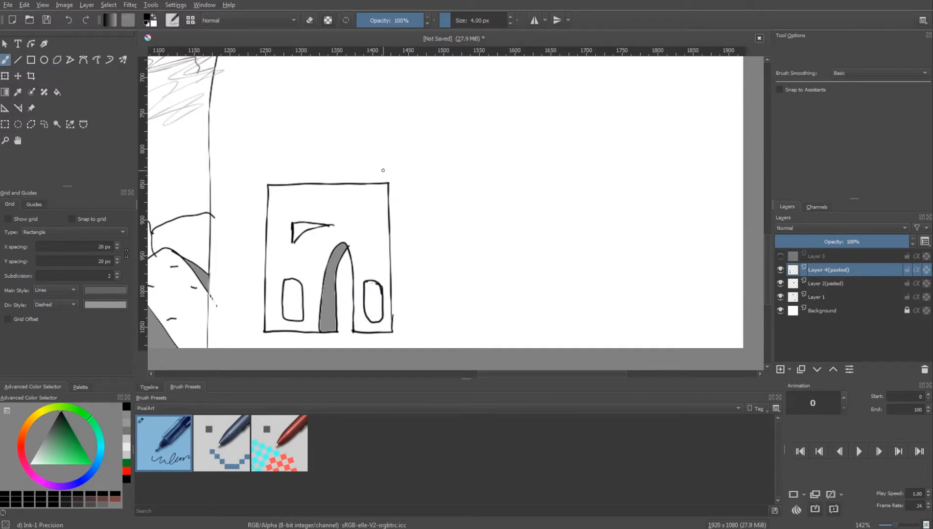
{"action": "mouse_move", "coordinate": [263, 199]}
{"action": "left_mouse_down"}
{"action": "mouse_move", "coordinate": [374, 205]}
{"action": "mouse_move", "coordinate": [260, 198]}
{"action": "mouse_move", "coordinate": [372, 191]}
{"action": "mouse_move", "coordinate": [396, 179]}
{"action": "mouse_move", "coordinate": [274, 185]}
{"action": "left_mouse_up"}
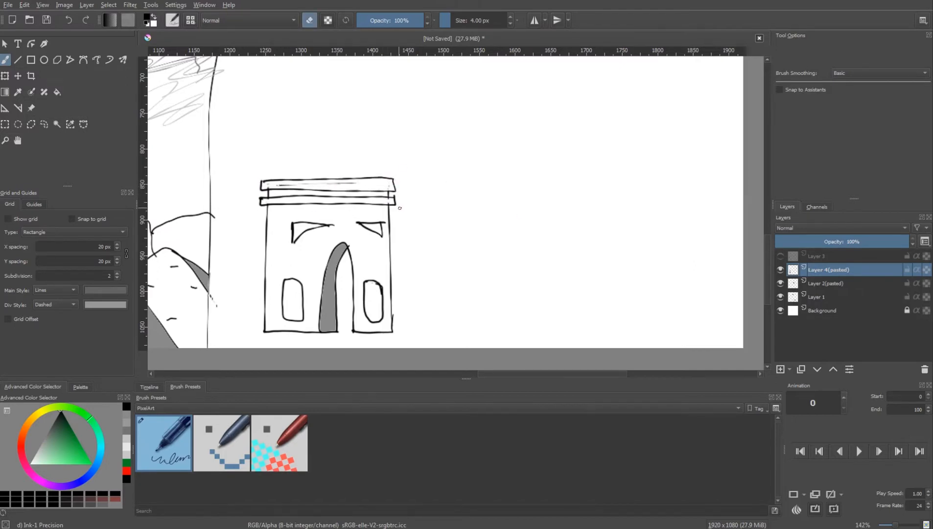
{"action": "mouse_move", "coordinate": [268, 181]}
{"action": "left_mouse_down"}
{"action": "mouse_move", "coordinate": [269, 172]}
{"action": "mouse_move", "coordinate": [388, 178]}
{"action": "mouse_move", "coordinate": [405, 211]}
{"action": "mouse_move", "coordinate": [394, 332]}
{"action": "left_mouse_up"}
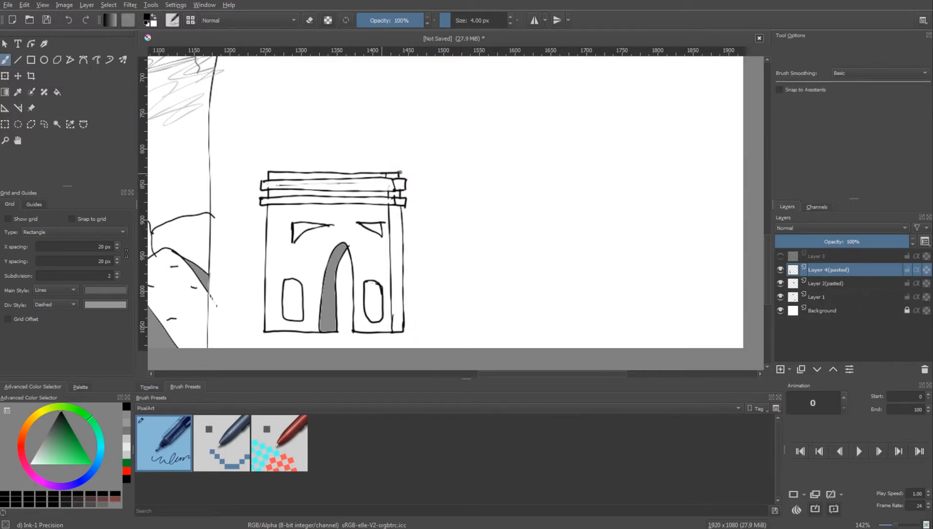
Fill the arch's side face, the cornice ends and both windows with the doorway's grey
{"action": "left_click", "coordinate": [335, 279], "text": "ctrl"}
{"action": "key", "text": "f"}
{"action": "left_click", "coordinate": [397, 260]}
{"action": "left_click", "coordinate": [400, 201]}
{"action": "left_click", "coordinate": [396, 194]}
{"action": "left_click", "coordinate": [400, 185]}
{"action": "left_click", "coordinate": [392, 176]}
{"action": "left_click", "coordinate": [373, 303]}
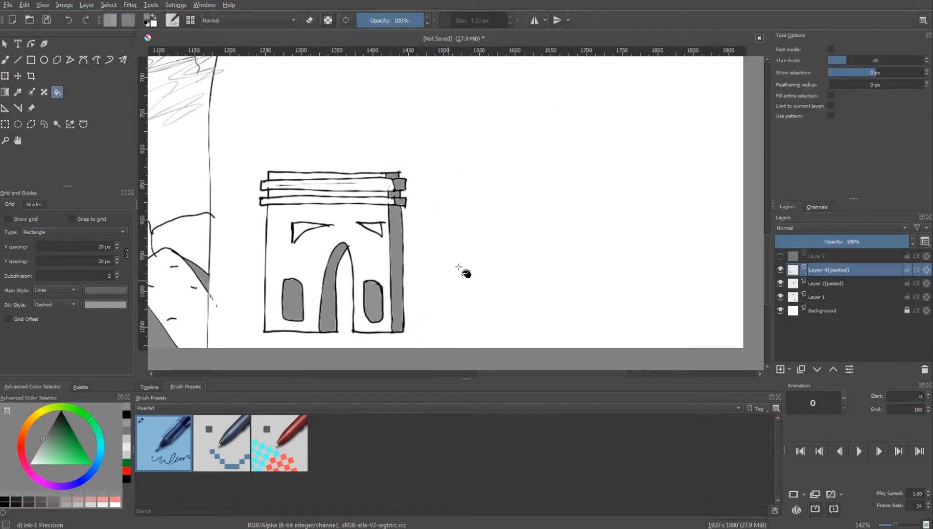
Draw a long, slightly rising line that passes through the arch's doorway and extends beyond both sides
{"action": "key", "text": "b"}
{"action": "scroll", "coordinate": [465, 265], "scroll_direction": "down", "scroll_amount": 2}
{"action": "scroll", "coordinate": [421, 294], "scroll_direction": "up", "scroll_amount": 1}
{"action": "left_click", "coordinate": [416, 290], "text": "ctrl"}
{"action": "left_click_drag", "start_coordinate": [340, 302], "coordinate": [380, 287]}
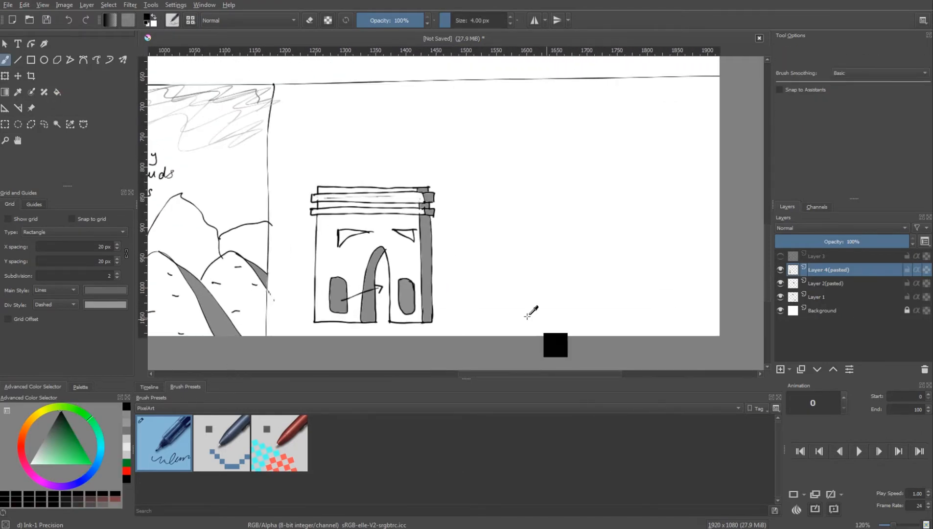
{"action": "key", "text": "ctrl+z"}
{"action": "left_click_drag", "start_coordinate": [276, 309], "coordinate": [471, 286]}
{"action": "scroll", "coordinate": [546, 241], "scroll_direction": "down", "scroll_amount": 1}
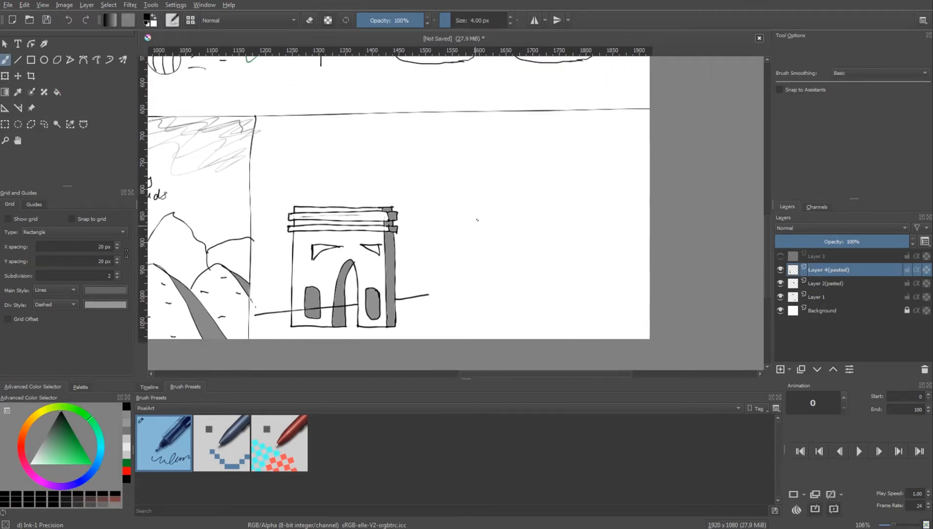
Draw a pole with a banded flag beside the arch, then select it and move it up with Transform
{"action": "mouse_move", "coordinate": [526, 312]}
{"action": "left_mouse_down"}
{"action": "mouse_move", "coordinate": [529, 202]}
{"action": "mouse_move", "coordinate": [525, 232]}
{"action": "left_mouse_up"}
{"action": "scroll", "coordinate": [560, 306], "scroll_direction": "down", "scroll_amount": 4}
{"action": "key", "text": "ctrl+r"}
{"action": "left_click_drag", "start_coordinate": [562, 322], "coordinate": [506, 223]}
{"action": "key", "text": "ctrl+t"}
{"action": "left_click_drag", "start_coordinate": [525, 304], "coordinate": [529, 254]}
Select the flagpole's shaft, transform it to lengthen the pole downward, apply the change and deselect
{"action": "key", "text": "ctrl+r"}
{"action": "left_click_drag", "start_coordinate": [527, 286], "coordinate": [544, 339]}
{"action": "key", "text": "ctrl+t"}
{"action": "left_click_drag", "start_coordinate": [548, 289], "coordinate": [550, 333]}
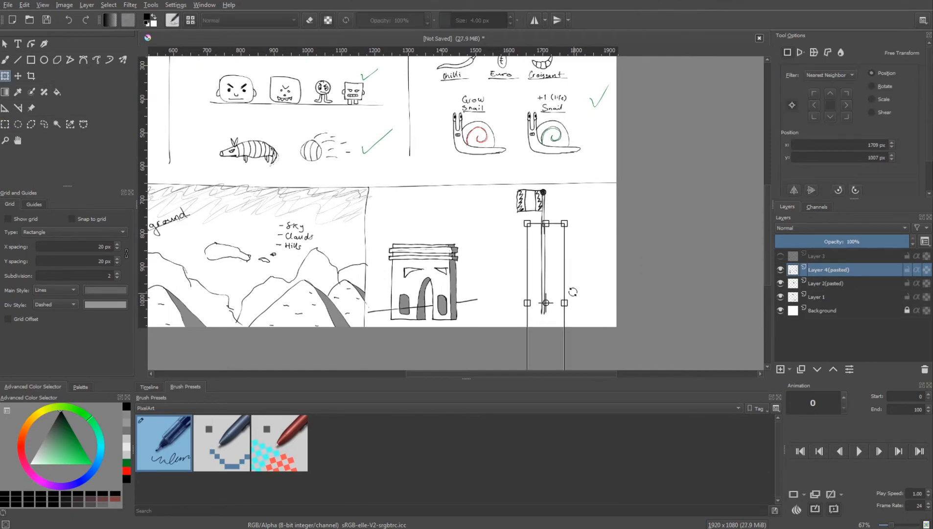
{"action": "scroll", "coordinate": [550, 245], "scroll_direction": "up", "scroll_amount": 5}
{"action": "left_click_drag", "start_coordinate": [554, 226], "coordinate": [551, 225]}
{"action": "key", "text": "Return"}
{"action": "left_click_drag", "start_coordinate": [562, 285], "coordinate": [538, 140]}
{"action": "scroll", "coordinate": [534, 196], "scroll_direction": "down", "scroll_amount": 1}
{"action": "key", "text": "ctrl+shift+a"}
Draw a square base under the flagpole and fill it with black
{"action": "key", "text": "b"}
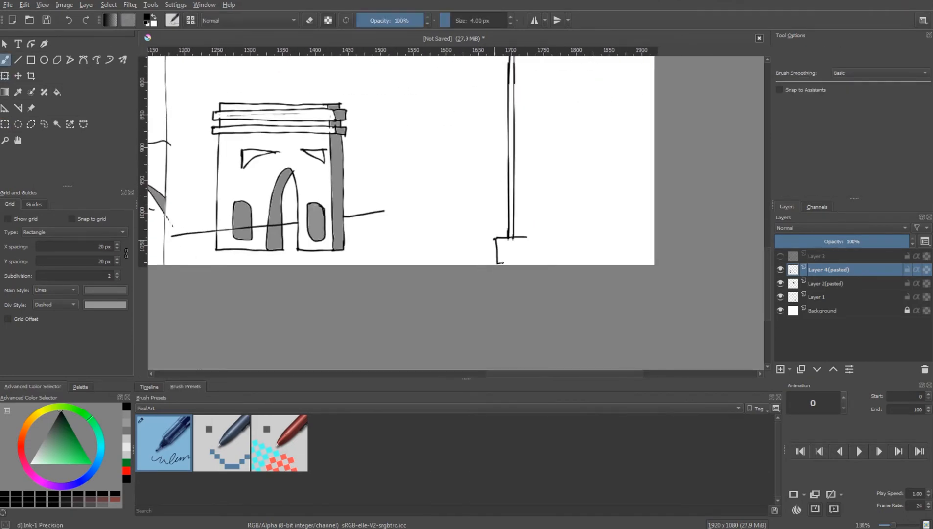
{"action": "left_click_drag", "start_coordinate": [501, 263], "coordinate": [526, 263]}
{"action": "key", "text": "f"}
{"action": "left_click", "coordinate": [512, 252]}
{"action": "left_click_drag", "start_coordinate": [527, 237], "coordinate": [526, 264]}
Add an arrowhead to the line through the arch and draw a green check mark beside the flagpole
{"action": "key", "text": "b"}
{"action": "scroll", "coordinate": [504, 265], "scroll_direction": "down", "scroll_amount": 3}
{"action": "left_click_drag", "start_coordinate": [436, 240], "coordinate": [511, 293]}
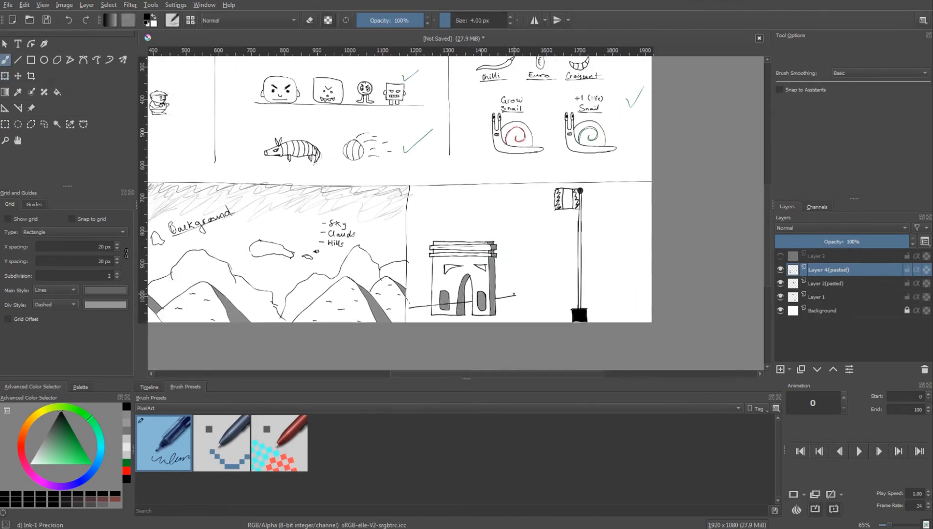
{"action": "left_click_drag", "start_coordinate": [612, 293], "coordinate": [639, 260]}
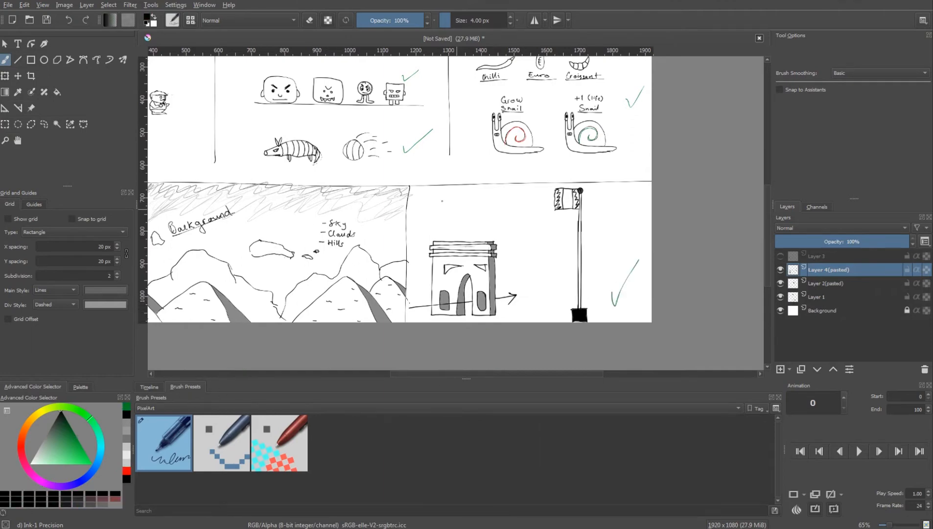
Write an underlined "End Zone" title above the arch building
{"action": "left_click_drag", "start_coordinate": [458, 219], "coordinate": [477, 220]}
{"action": "left_click_drag", "start_coordinate": [419, 225], "coordinate": [508, 225]}
{"action": "scroll", "coordinate": [460, 220], "scroll_direction": "down", "scroll_amount": 1}
{"action": "left_click_drag", "start_coordinate": [441, 206], "coordinate": [493, 228]}
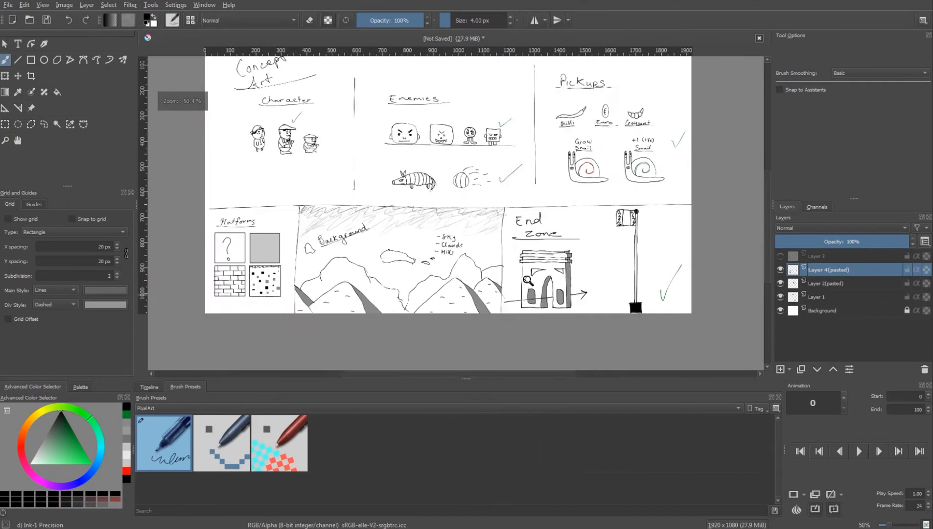
{"action": "scroll", "coordinate": [392, 195], "scroll_direction": "down", "scroll_amount": 1}
Start saving the drawing under a new name and create and open a Desktop folder named Concepts
{"action": "left_click", "coordinate": [8, 4]}
{"action": "left_click", "coordinate": [38, 56]}
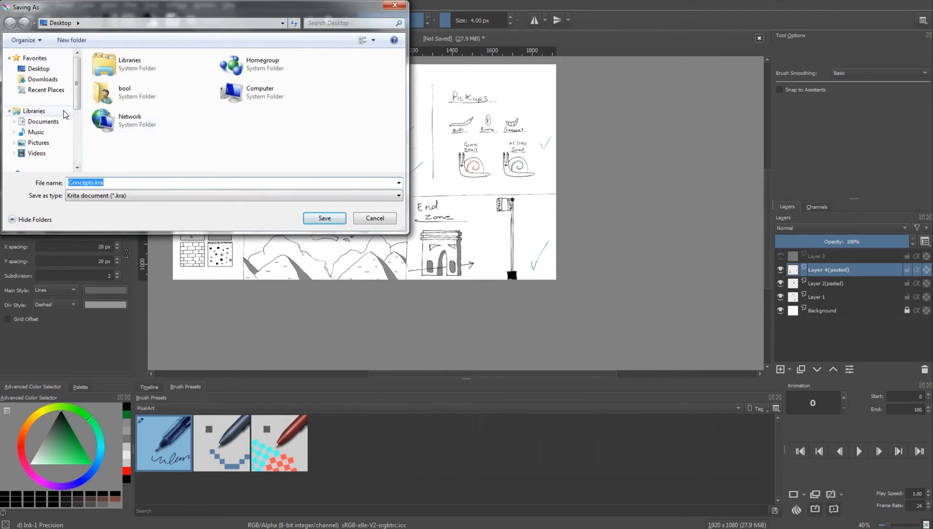
{"action": "right_click", "coordinate": [247, 152]}
{"action": "mouse_move", "coordinate": [293, 278]}
{"action": "left_click", "coordinate": [402, 274]}
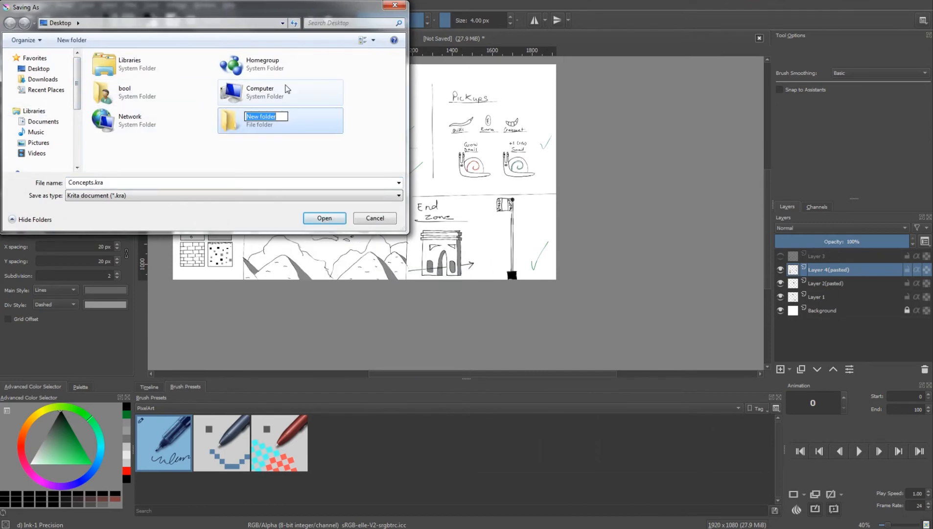
{"action": "type", "text": "Concepts"}
{"action": "key", "text": "Return"}
{"action": "key", "text": "Return"}
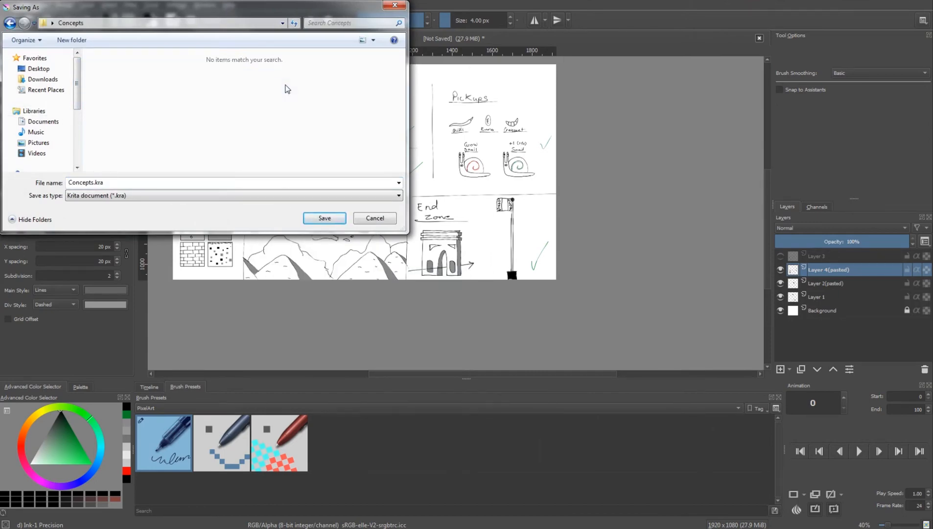
Save the drawing as the Krita document Concepts.kra in the Concepts folder
{"action": "left_click", "coordinate": [173, 183]}
{"action": "left_click", "coordinate": [324, 217]}
{"action": "scroll", "coordinate": [59, 49], "scroll_direction": "up", "scroll_amount": 1}
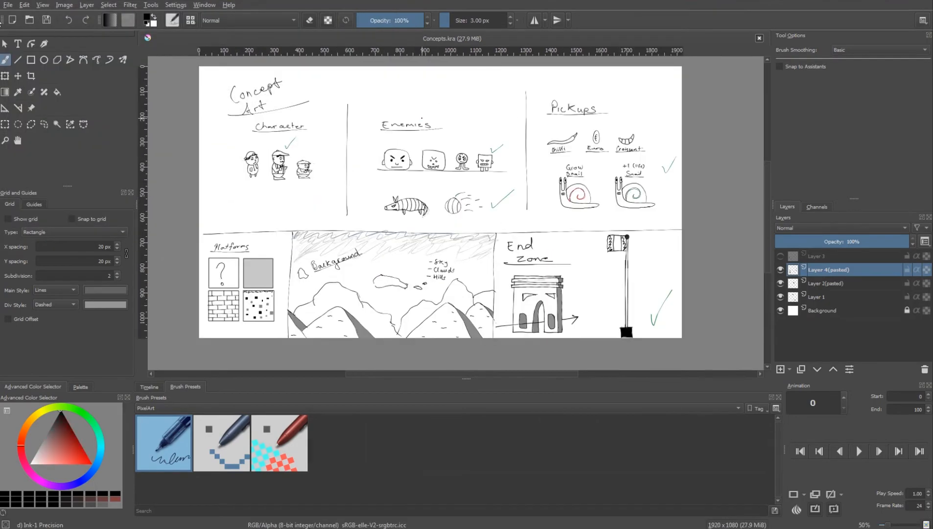
Save a copy of the drawing as a PNG image in the Concepts folder, with compression 9
{"action": "left_click", "coordinate": [7, 5]}
{"action": "left_click", "coordinate": [23, 63]}
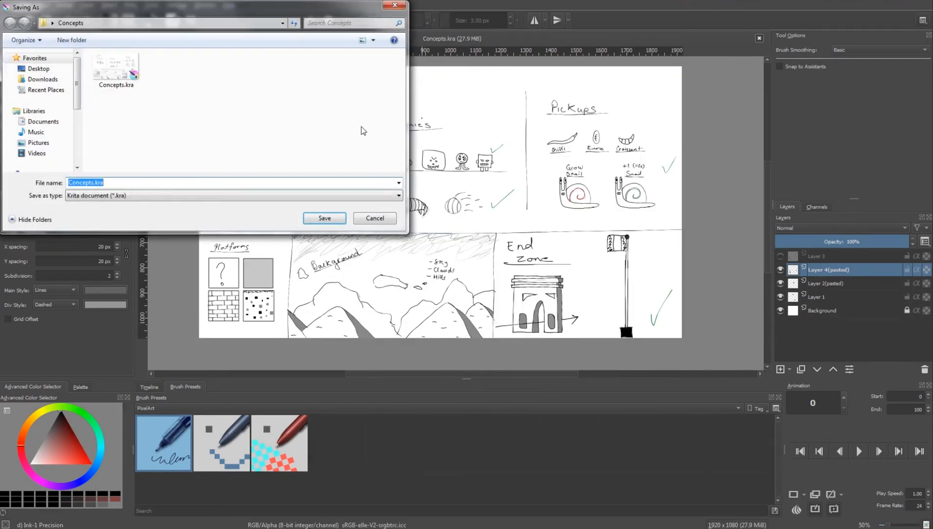
{"action": "left_click", "coordinate": [149, 196]}
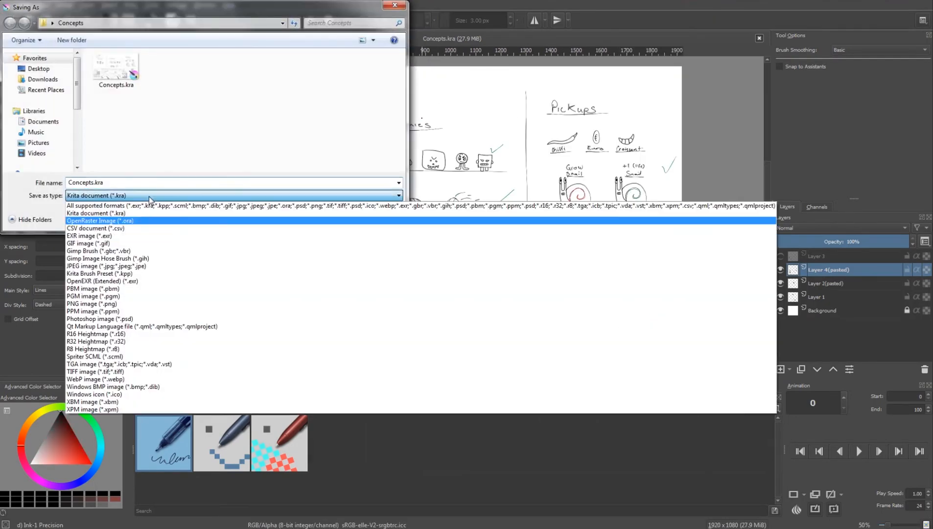
{"action": "left_click", "coordinate": [131, 304]}
{"action": "left_click", "coordinate": [325, 216]}
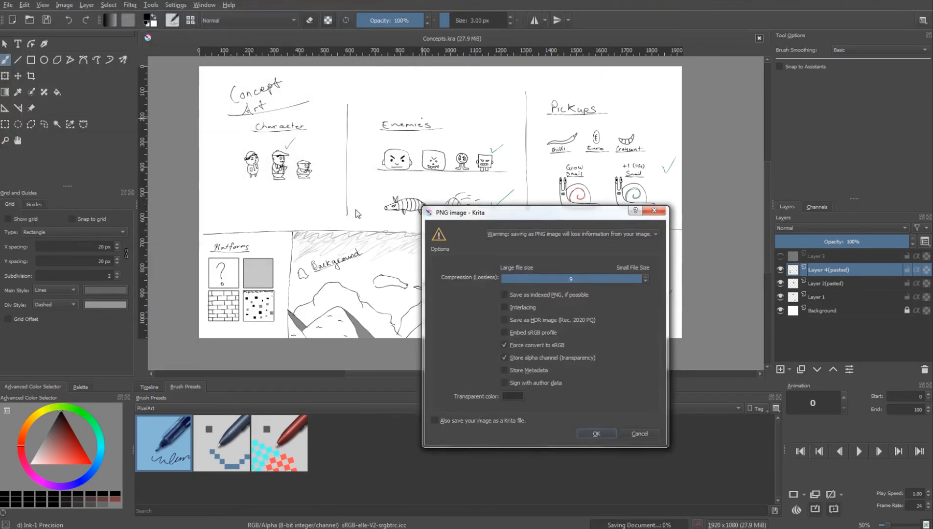
{"action": "left_click", "coordinate": [606, 434]}
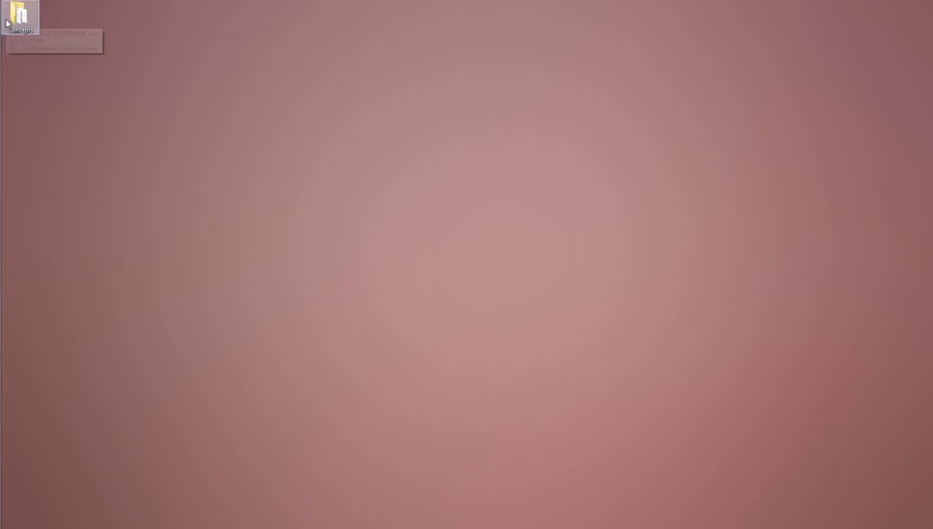
Open Concepts.png from the desktop's Concepts folder, examine every section of the sheet up close, and close the image
{"action": "double_click", "coordinate": [12, 28]}
{"action": "double_click", "coordinate": [447, 121]}
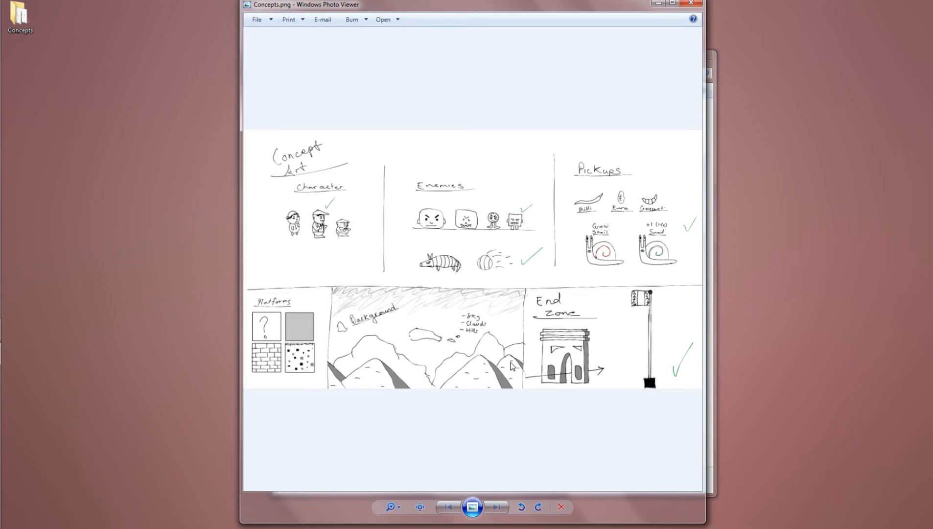
{"action": "scroll", "coordinate": [510, 299], "scroll_direction": "up", "scroll_amount": 5}
{"action": "scroll", "coordinate": [510, 299], "scroll_direction": "down", "scroll_amount": 2}
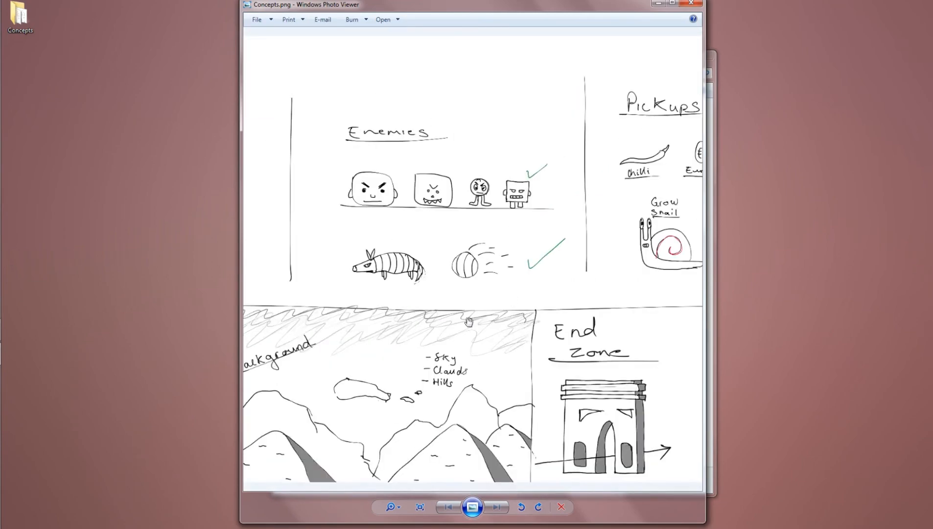
{"action": "left_click_drag", "start_coordinate": [469, 321], "coordinate": [706, 242]}
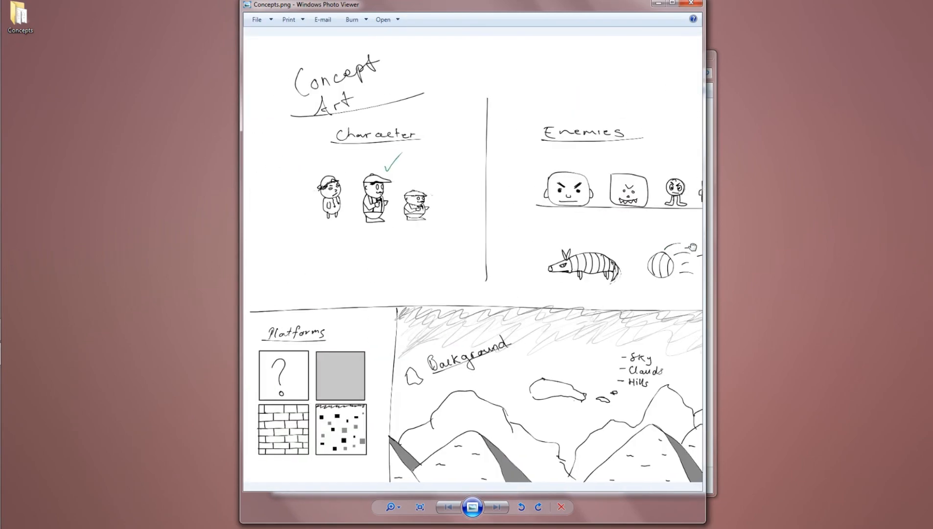
{"action": "left_click_drag", "start_coordinate": [645, 249], "coordinate": [474, 249]}
{"action": "left_click_drag", "start_coordinate": [654, 247], "coordinate": [361, 232]}
{"action": "left_click_drag", "start_coordinate": [568, 241], "coordinate": [396, 231]}
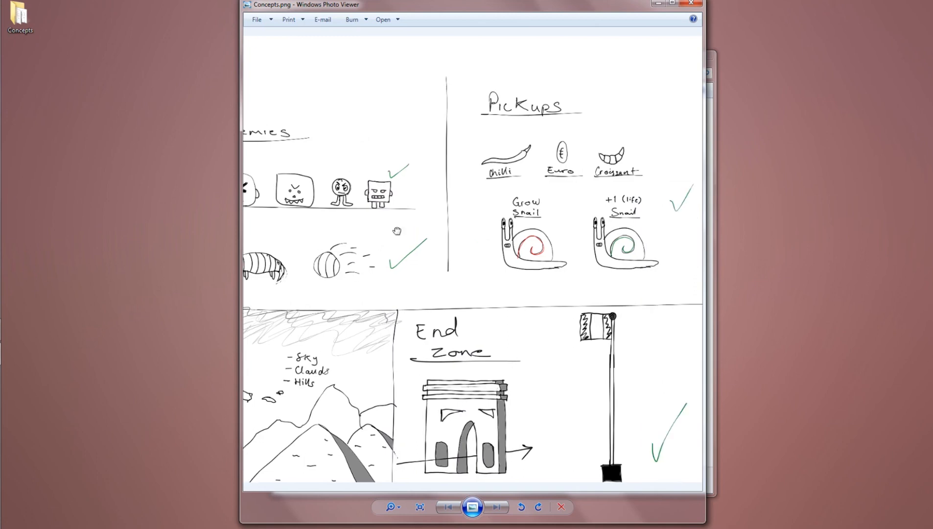
{"action": "left_click", "coordinate": [691, 3]}
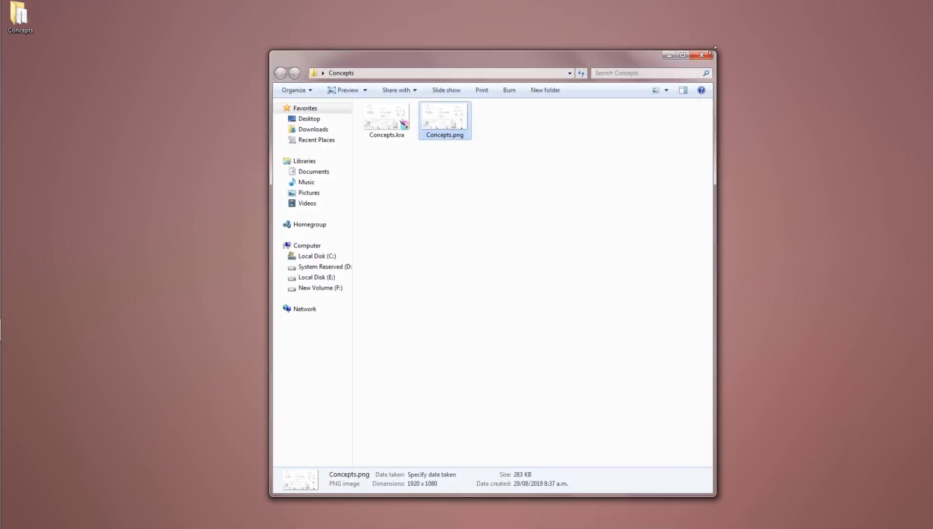